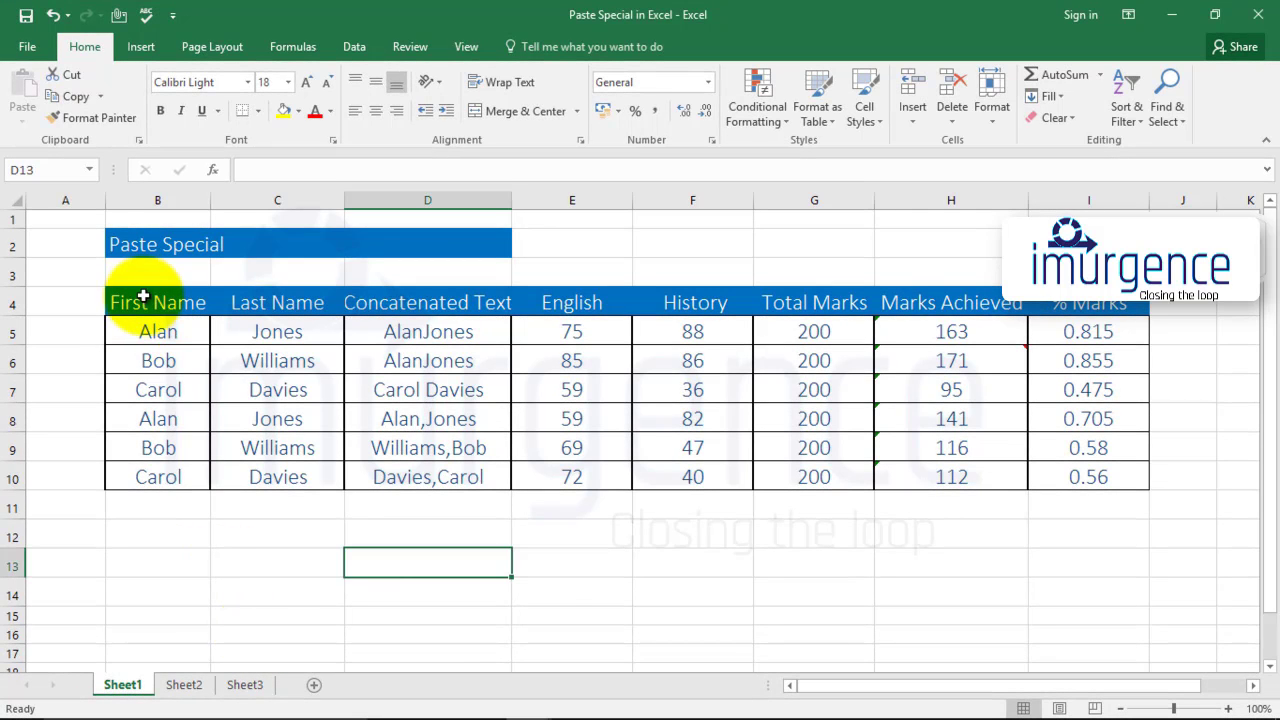
Copy the table's header row B4:I4 and paste it transposed as a column starting at cell B12.
drag(137, 291, 1020, 312)
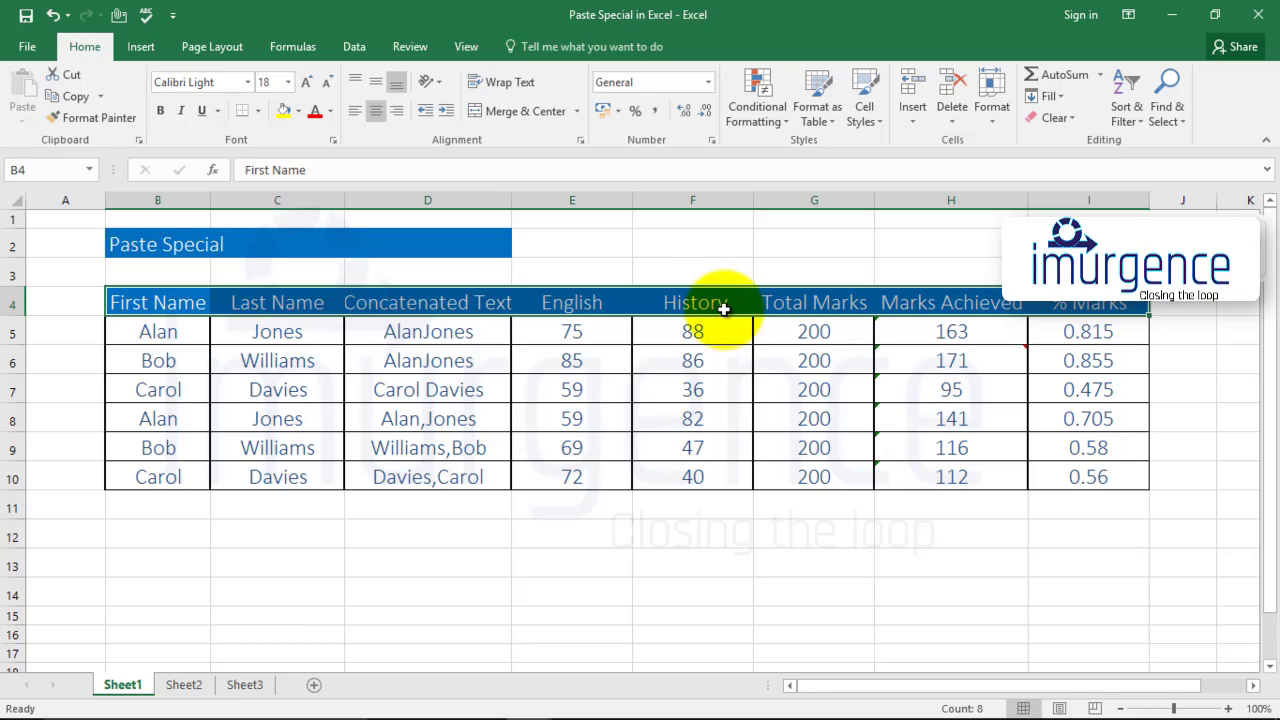
right_click(254, 305)
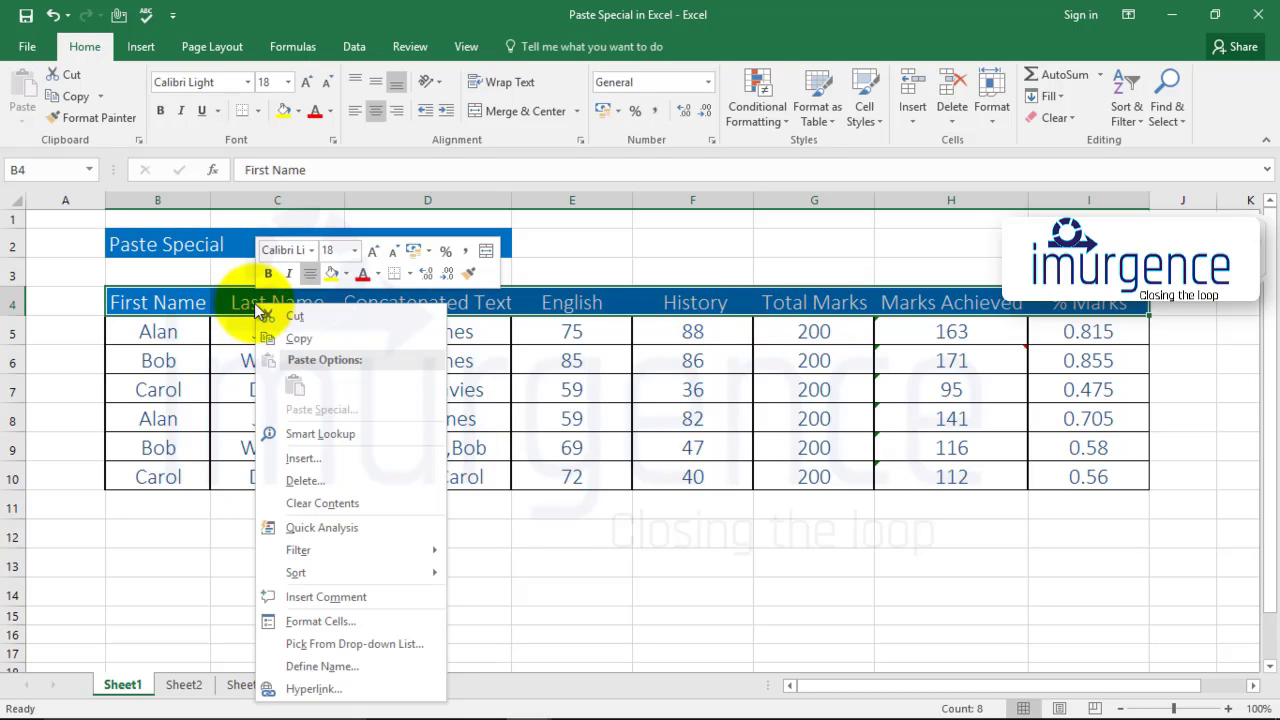
click(298, 338)
click(152, 541)
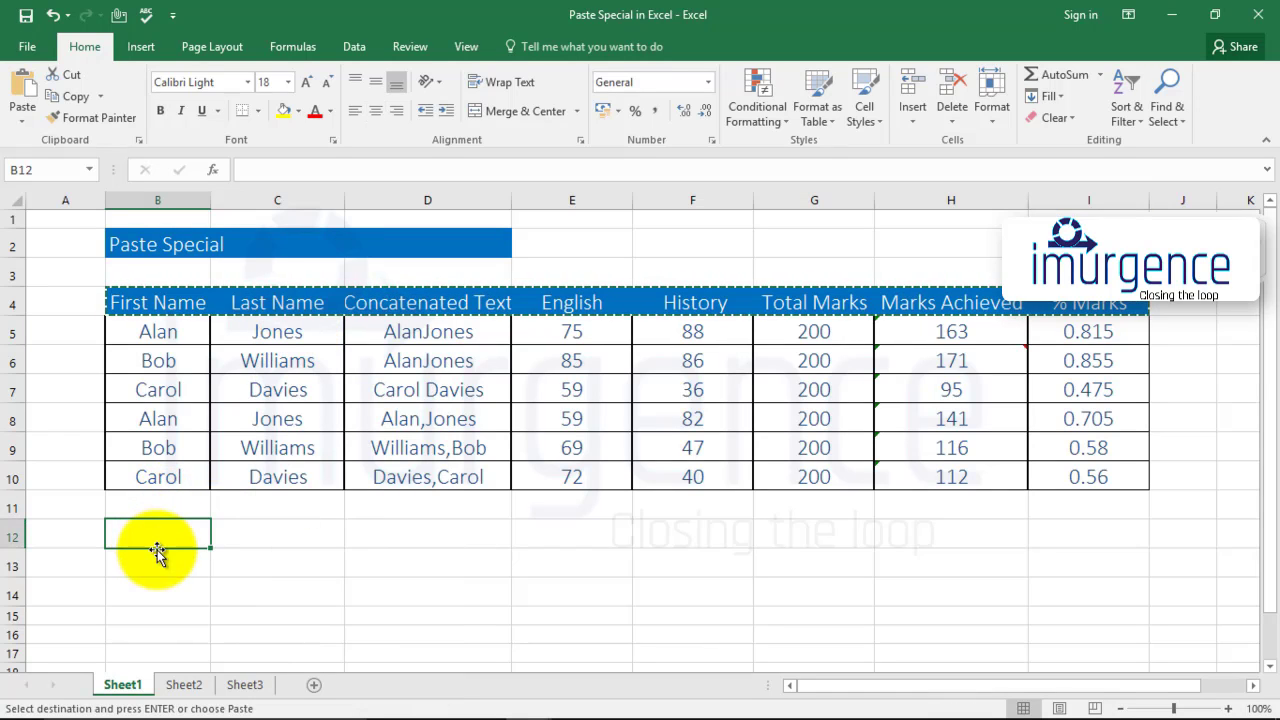
right_click(164, 531)
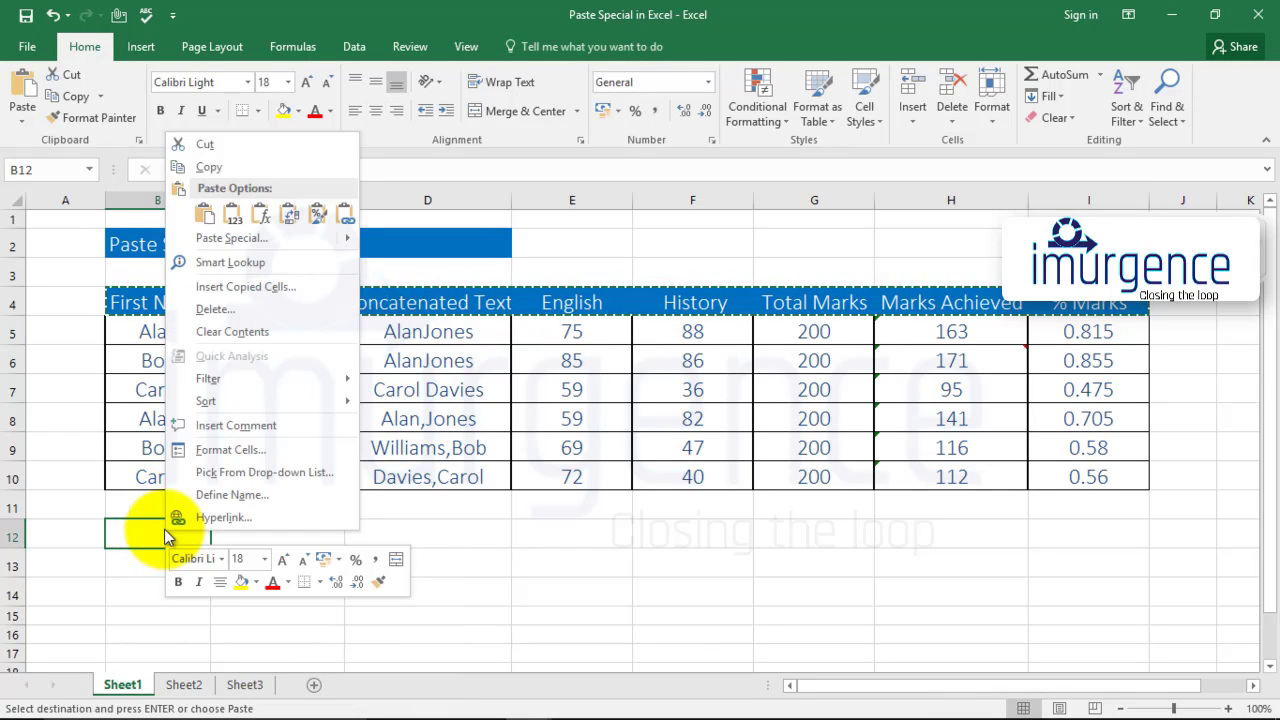
mouse_move(220, 243)
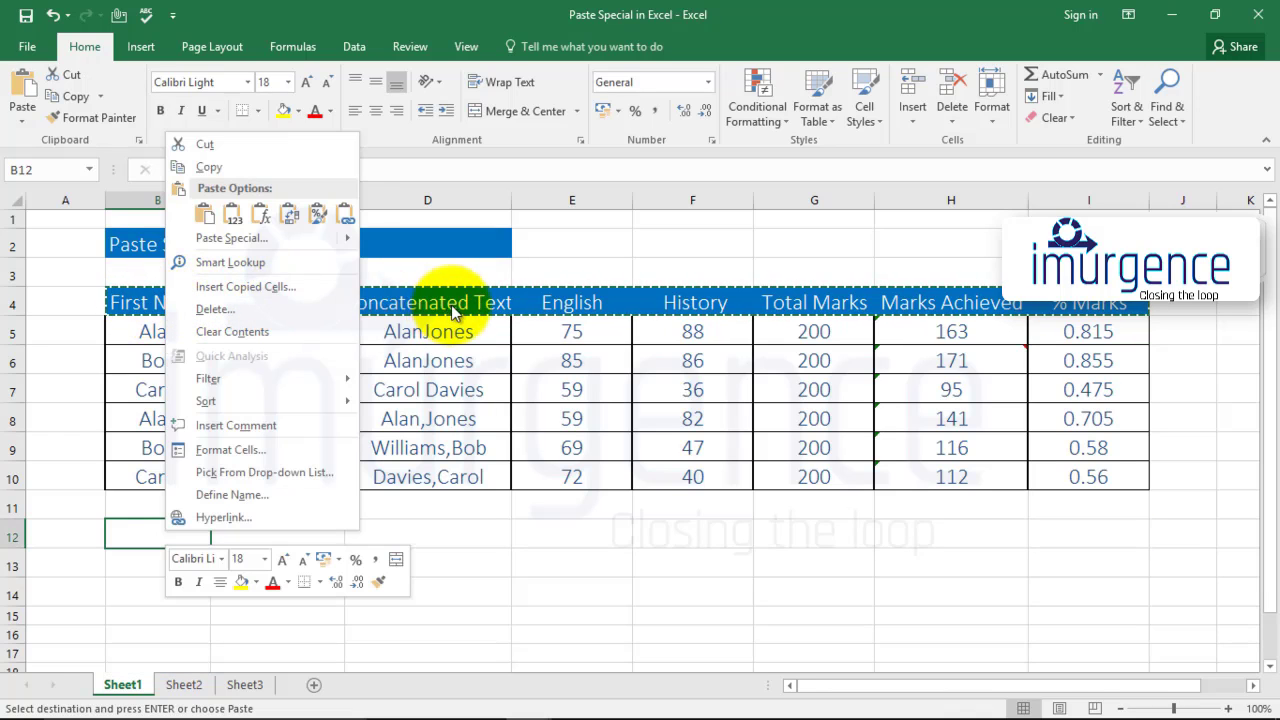
mouse_move(308, 238)
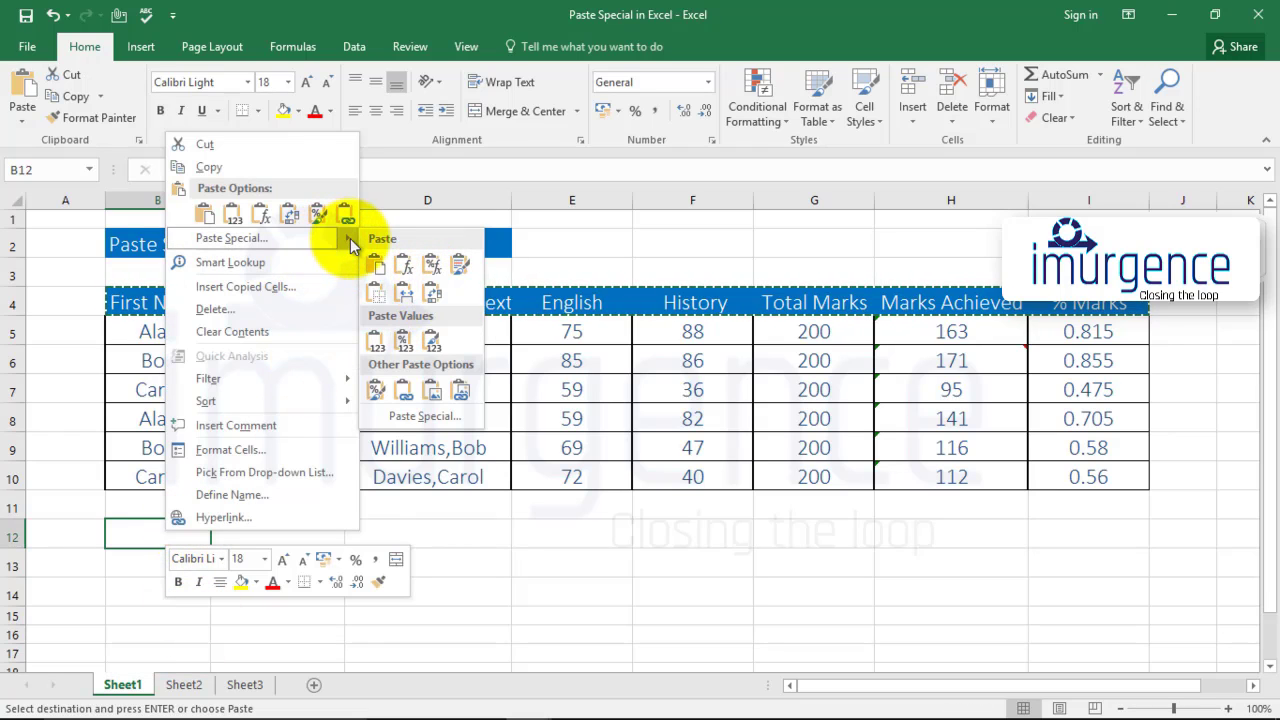
click(432, 291)
scroll(183, 529, down, 4)
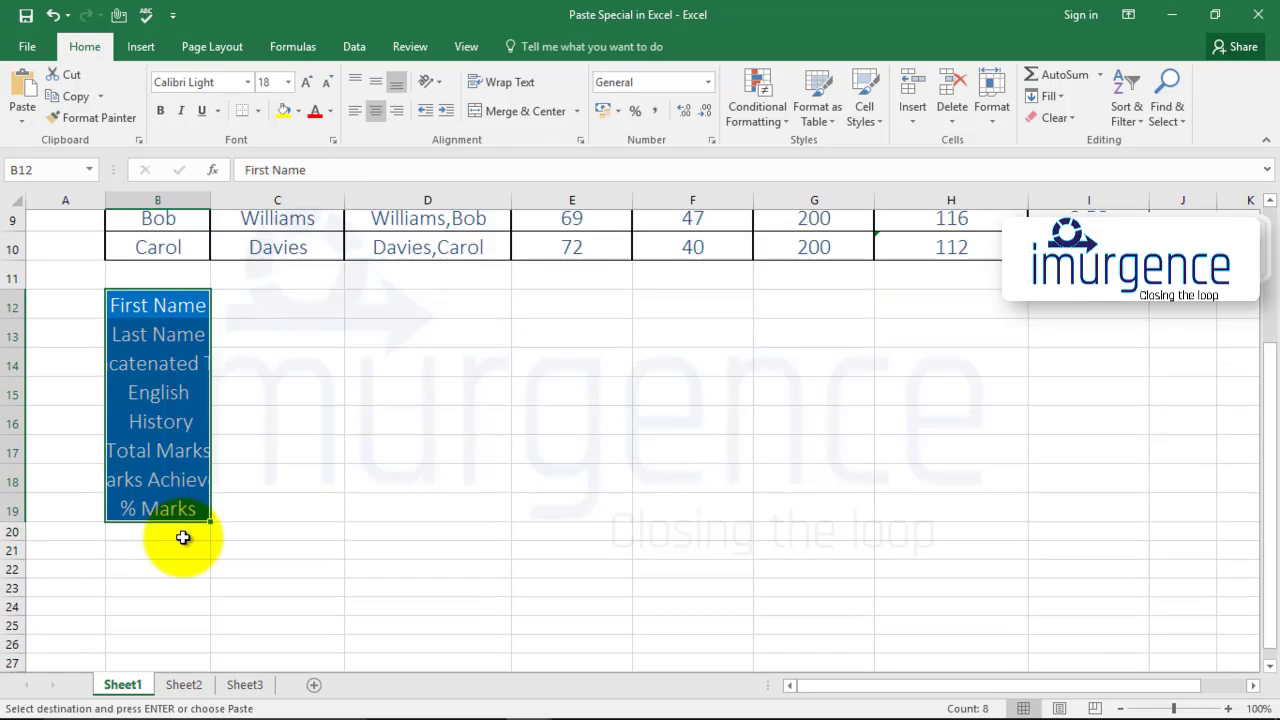
scroll(183, 515, up, 2)
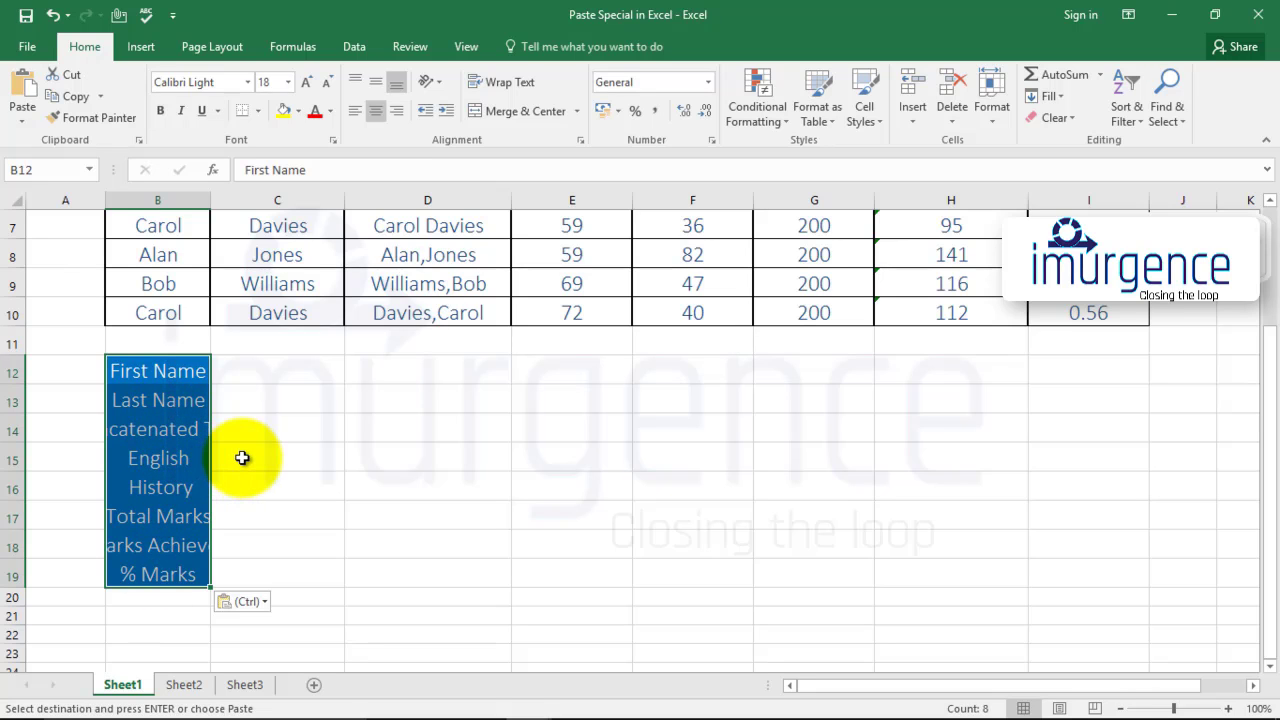
Undo the transposed header paste and review the paste special options for cell B12 without applying any.
key(ctrl+z)
scroll(280, 470, up, 2)
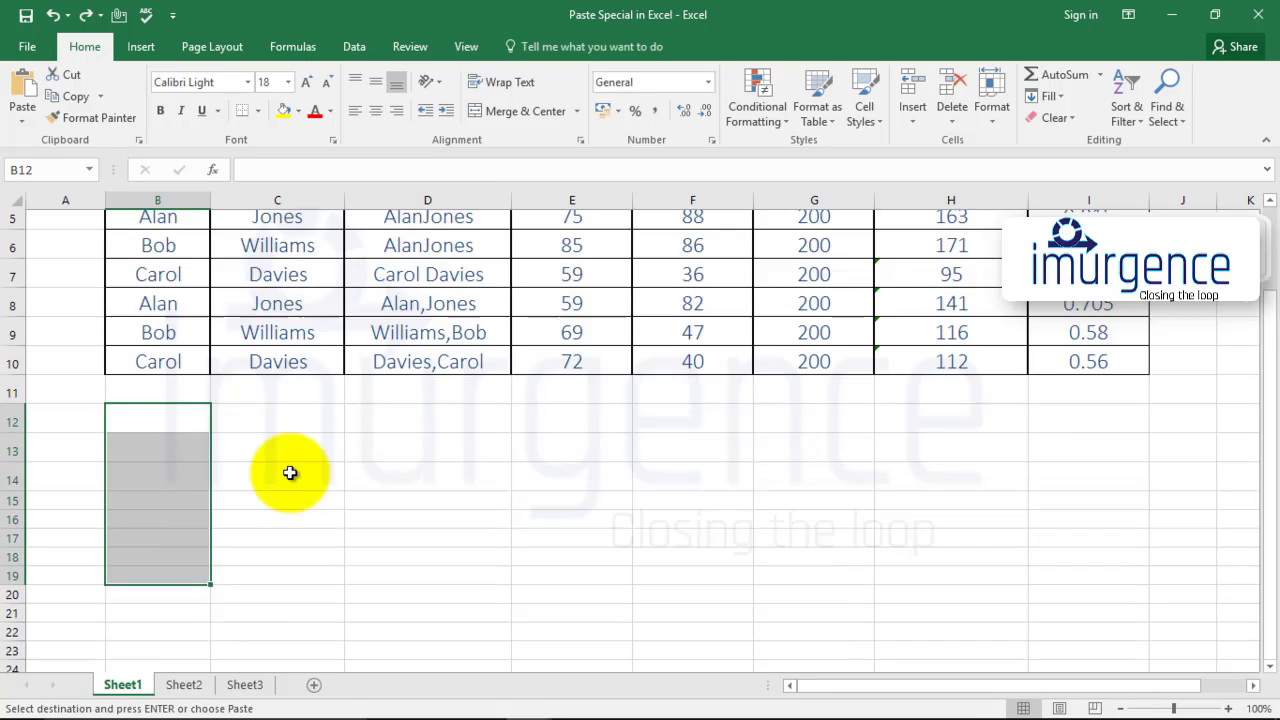
click(261, 520)
click(177, 531)
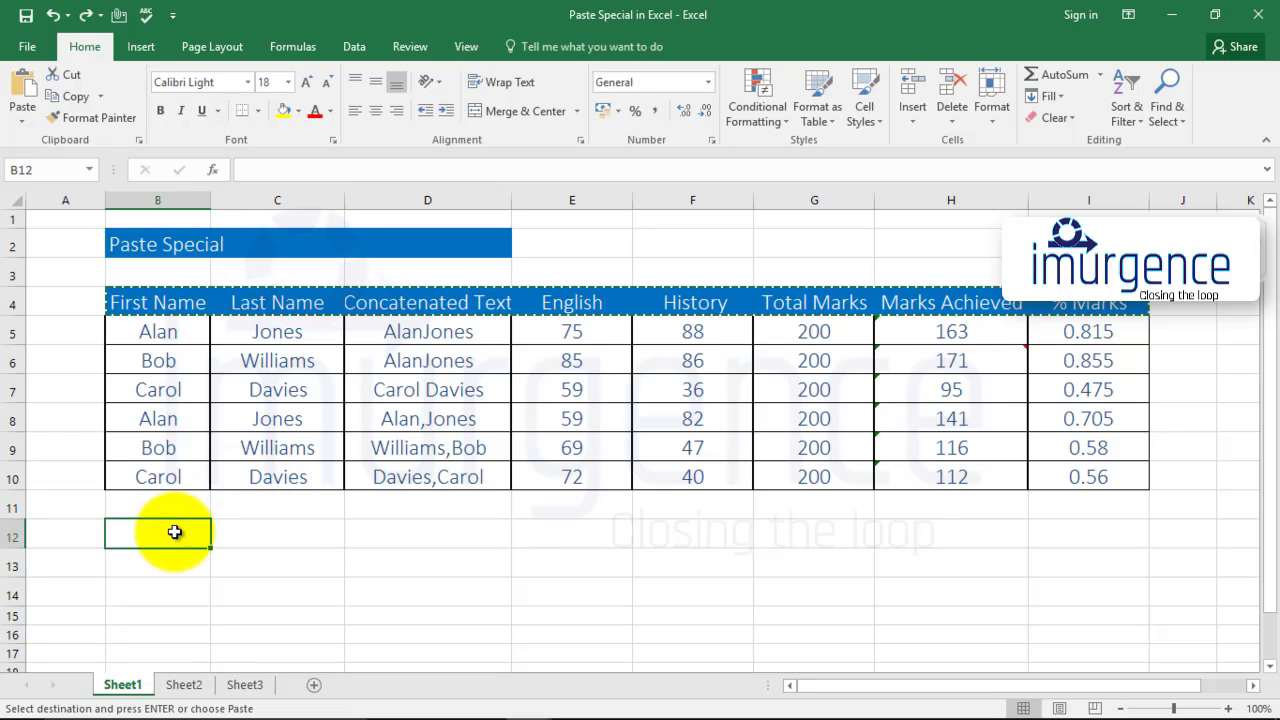
right_click(175, 532)
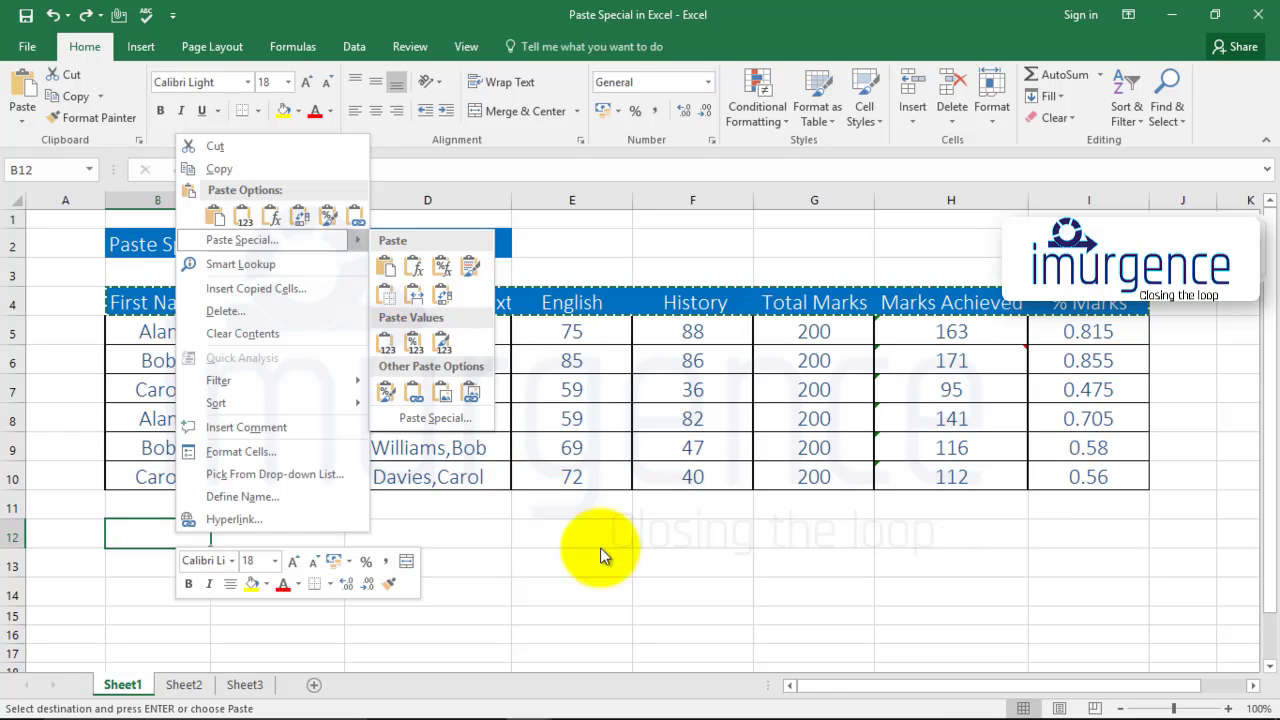
click(640, 562)
Examine the formulas behind the Marks Achieved cells H5:H10.
click(957, 337)
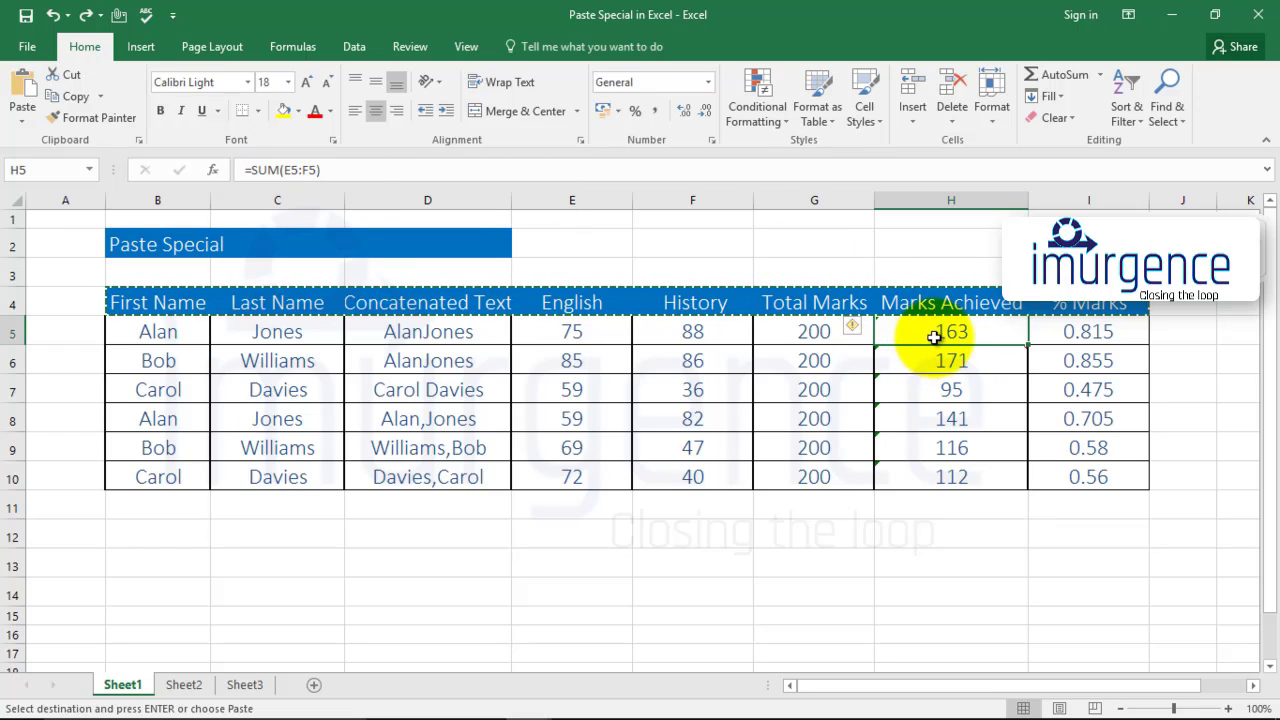
drag(944, 332, 951, 466)
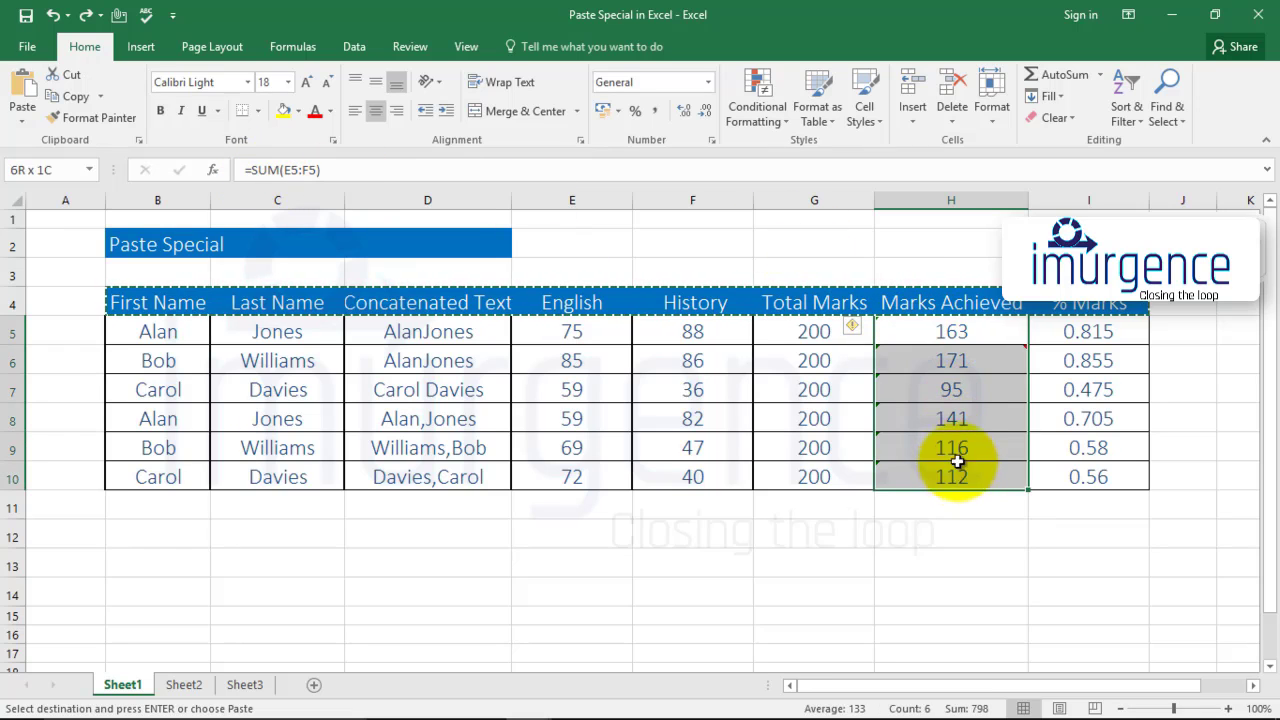
click(957, 361)
click(951, 390)
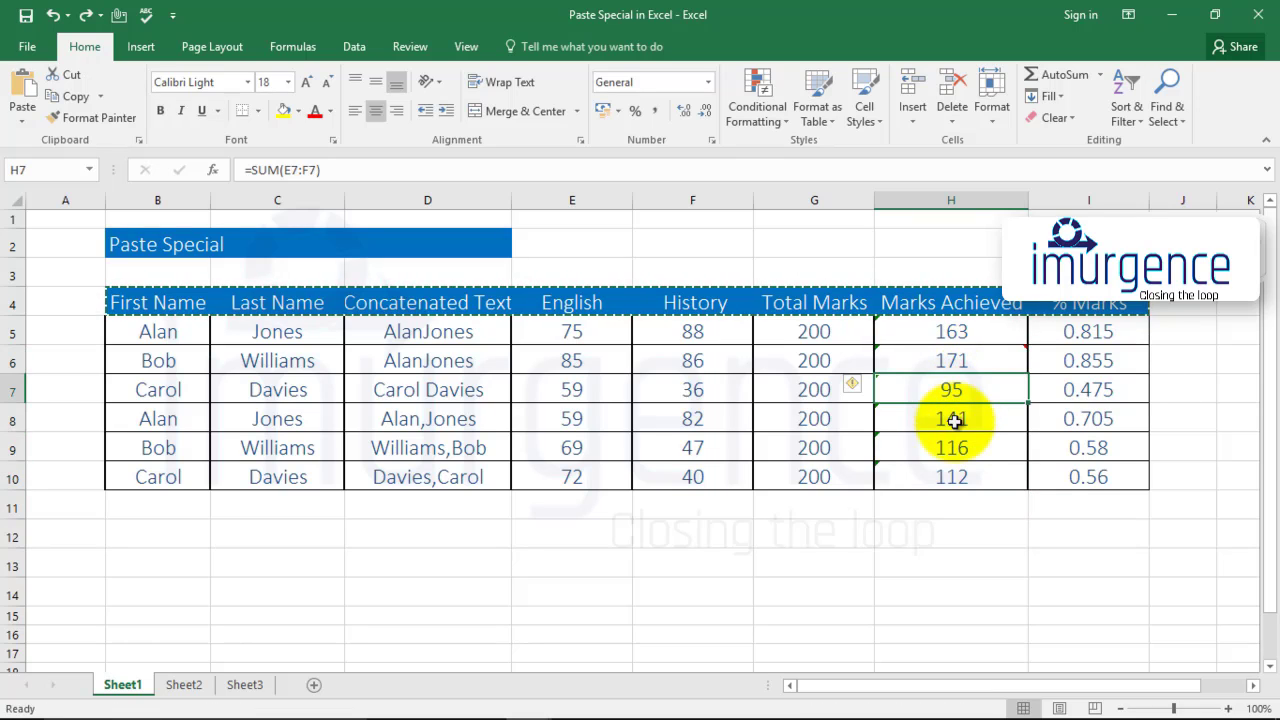
click(951, 420)
click(957, 447)
click(957, 474)
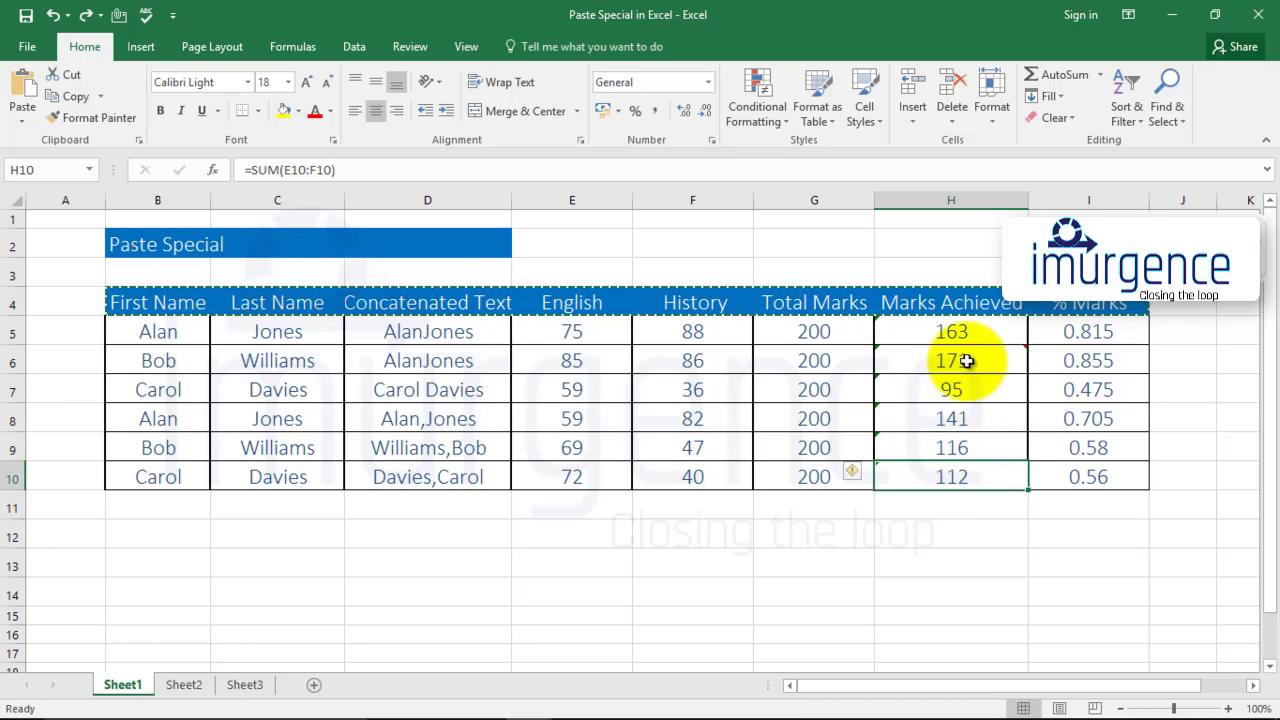
Copy the Marks Achieved cells H5:H10.
click(963, 331)
drag(955, 333, 903, 477)
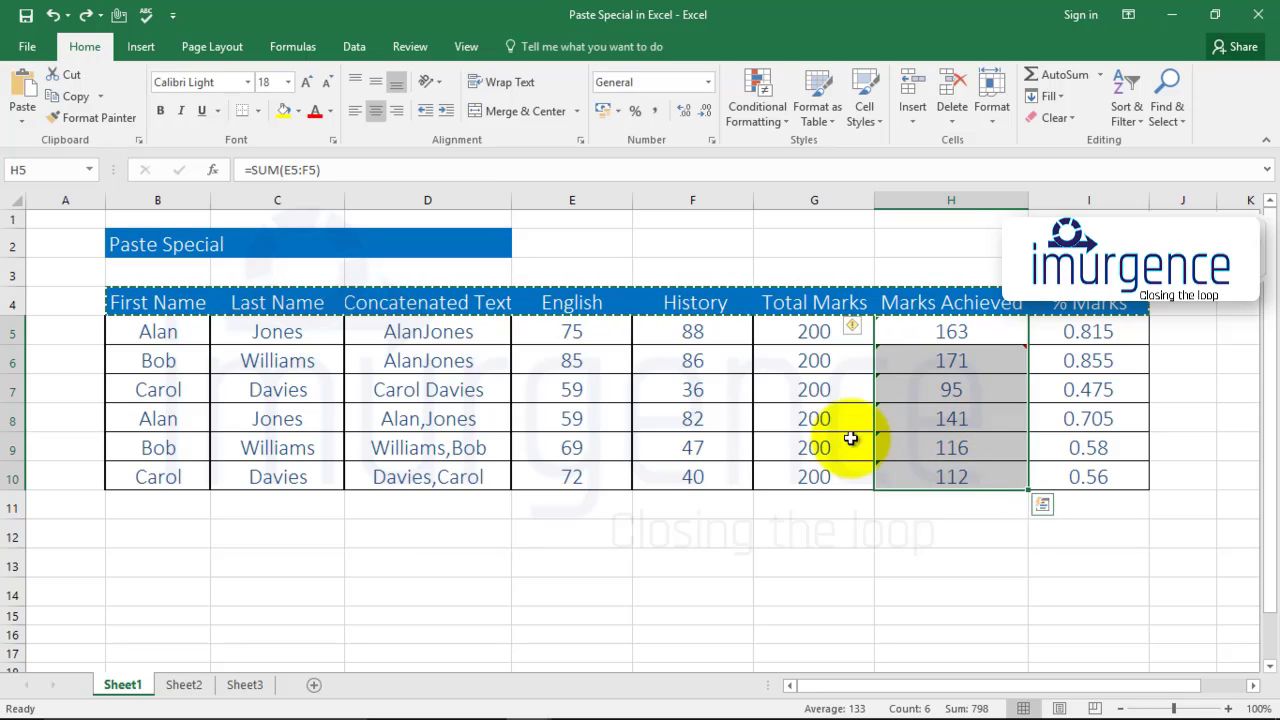
right_click(930, 406)
click(971, 331)
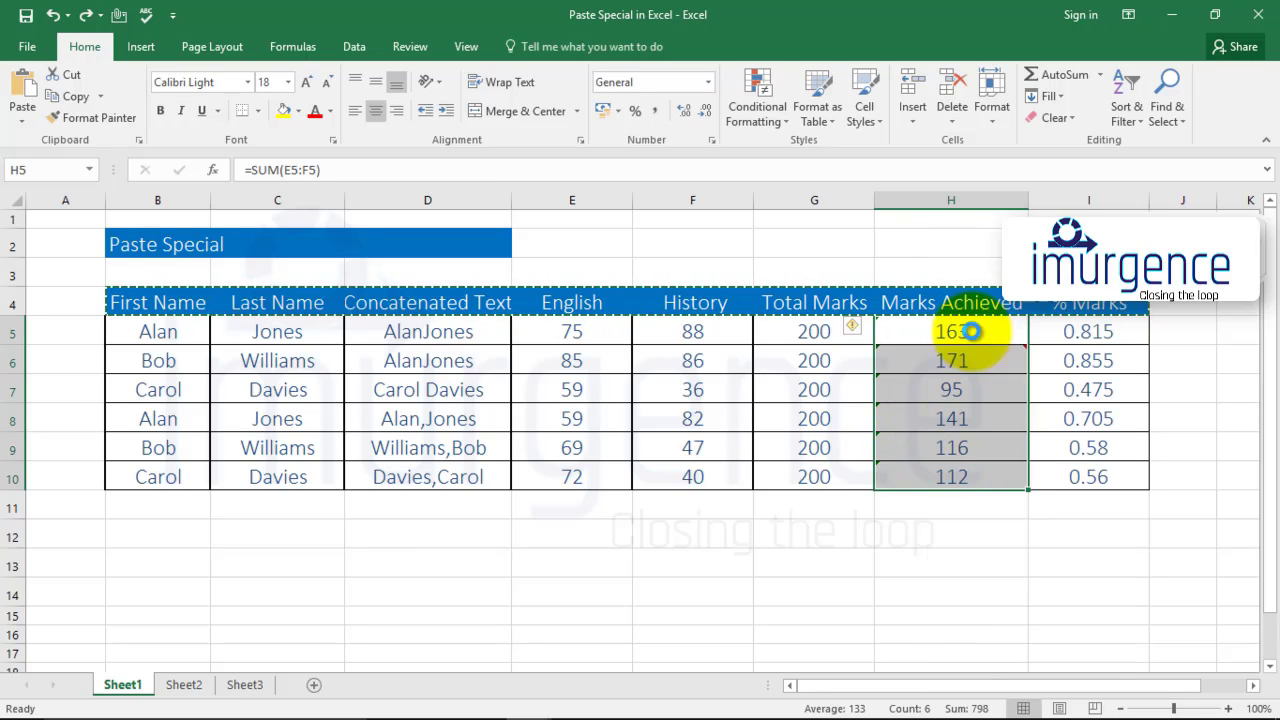
Paste the copied marks at cell D12 as values with source formatting.
click(405, 530)
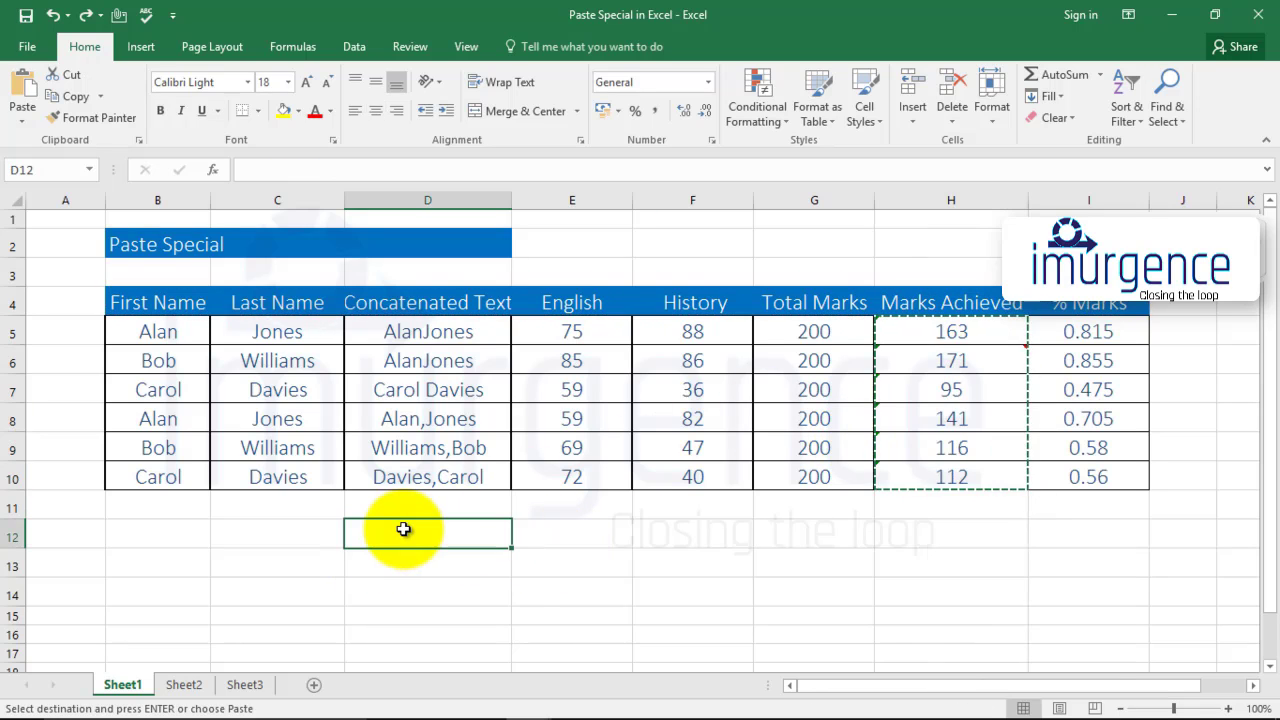
right_click(403, 529)
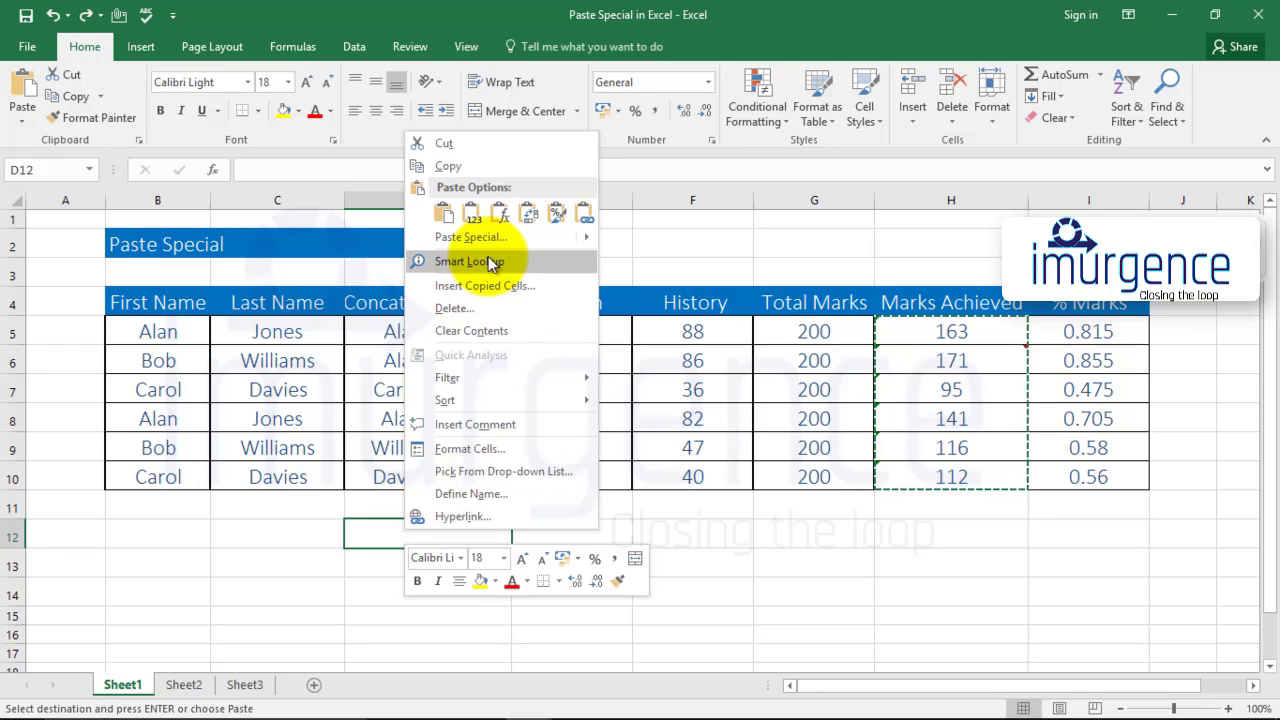
mouse_move(497, 238)
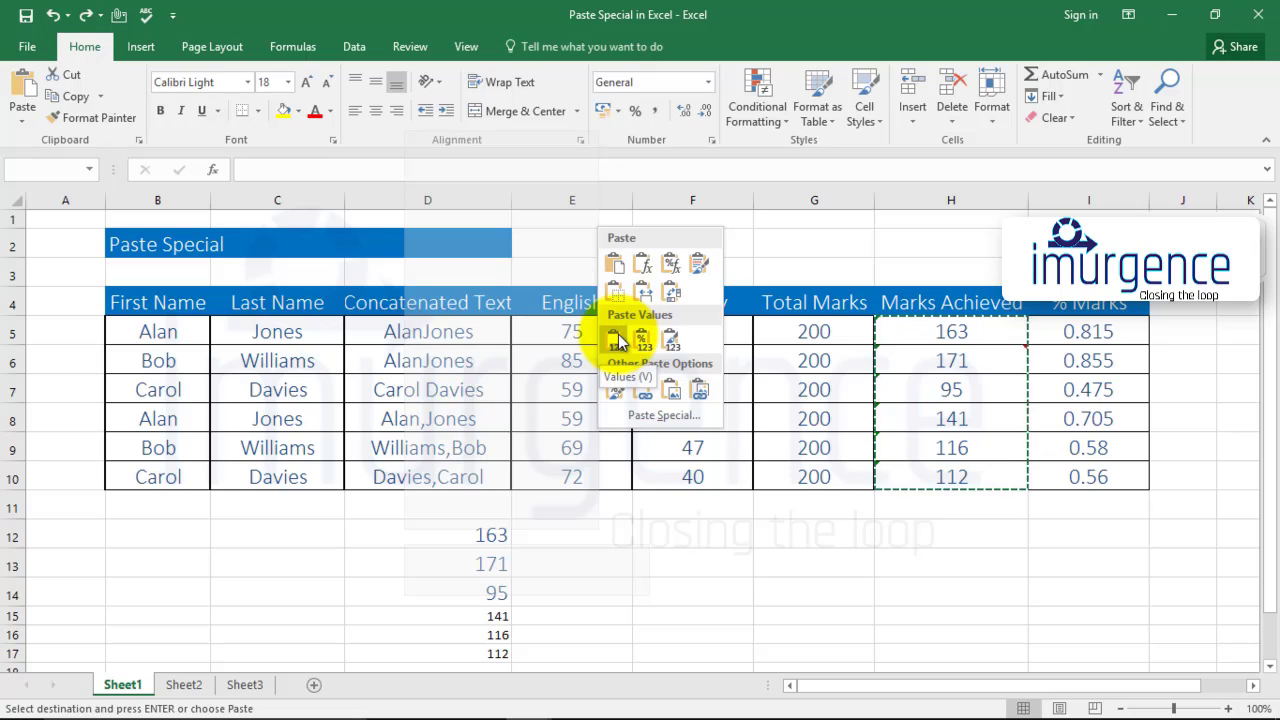
click(670, 342)
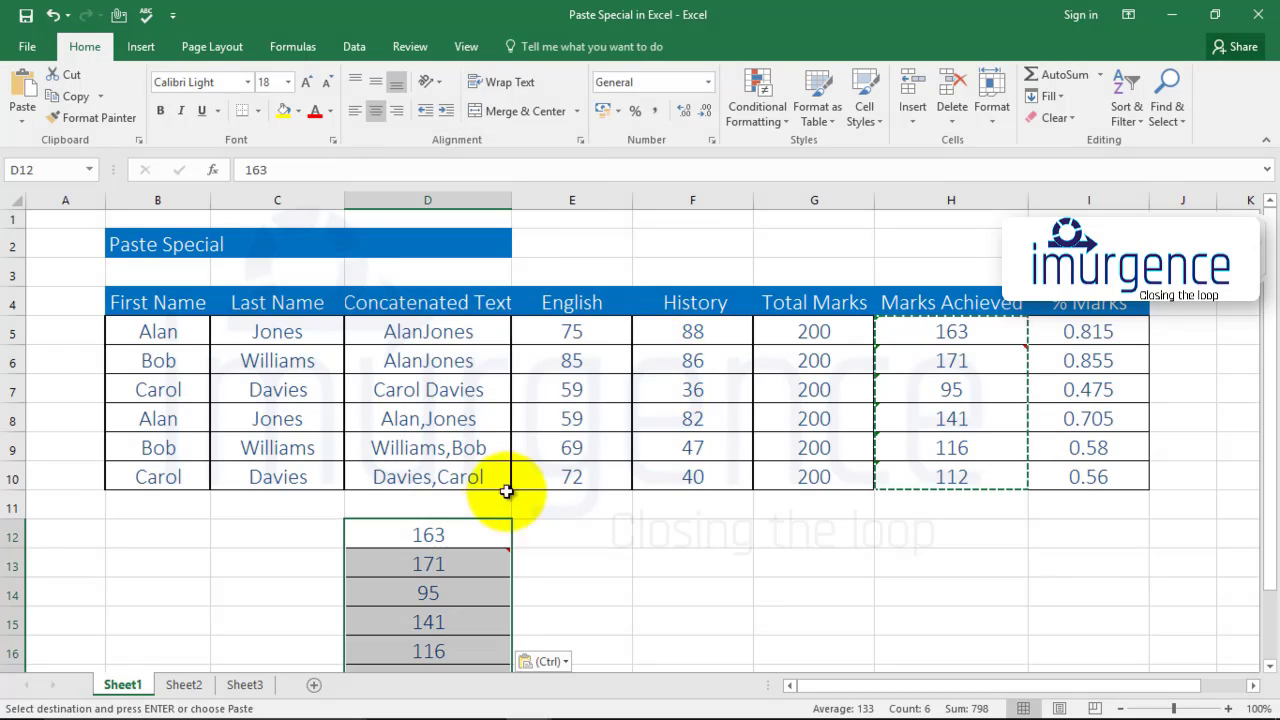
Check the contents of the pasted cells D13:D16 and undo the values paste.
click(460, 566)
click(452, 594)
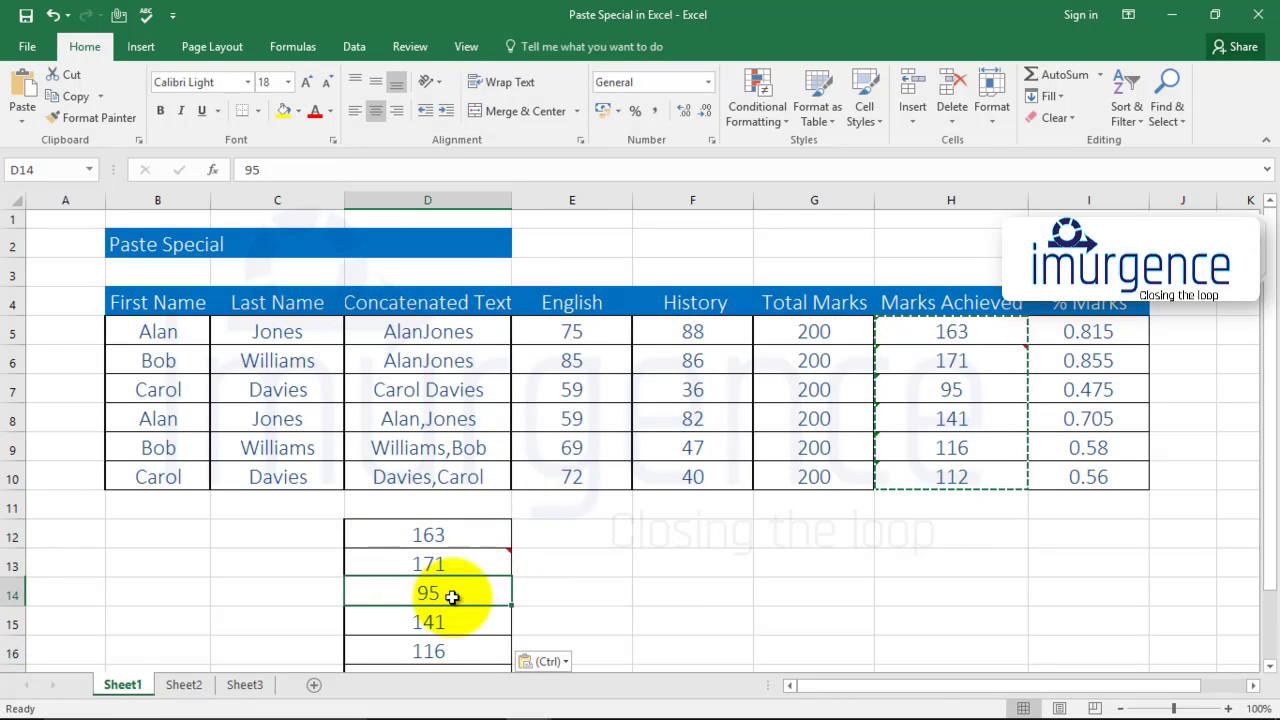
click(449, 622)
click(454, 652)
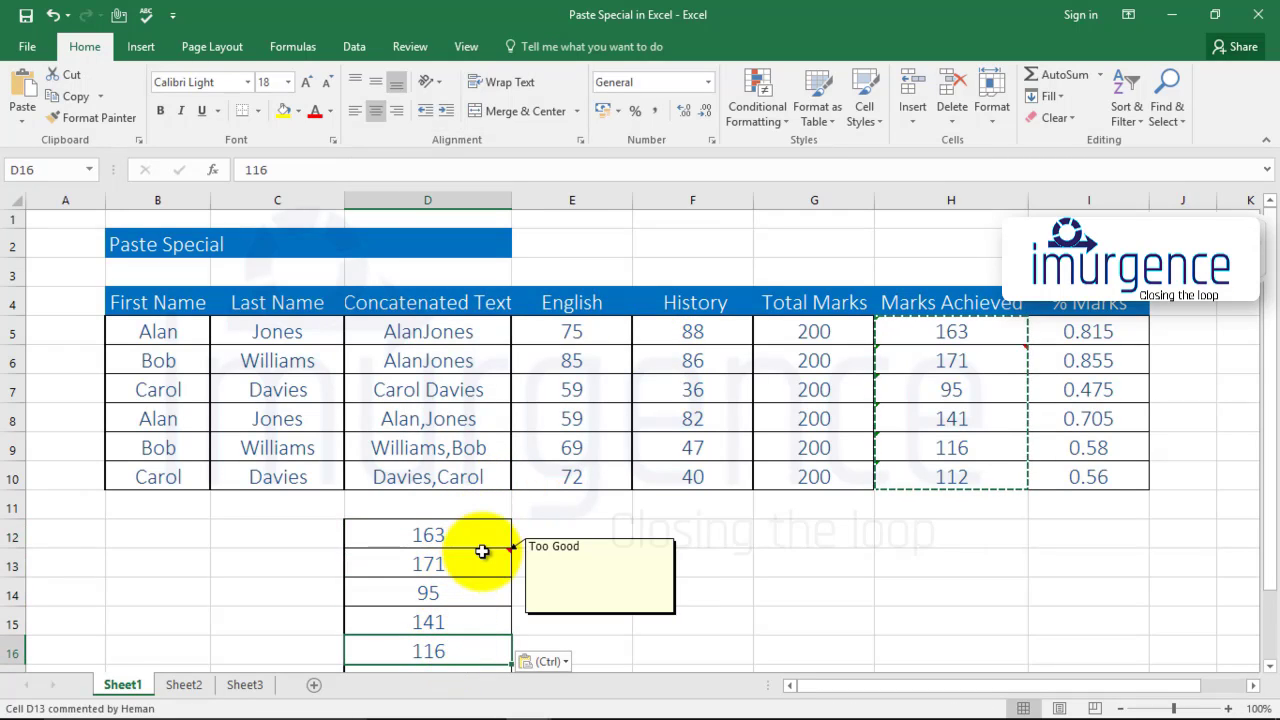
key(ctrl+z)
click(522, 533)
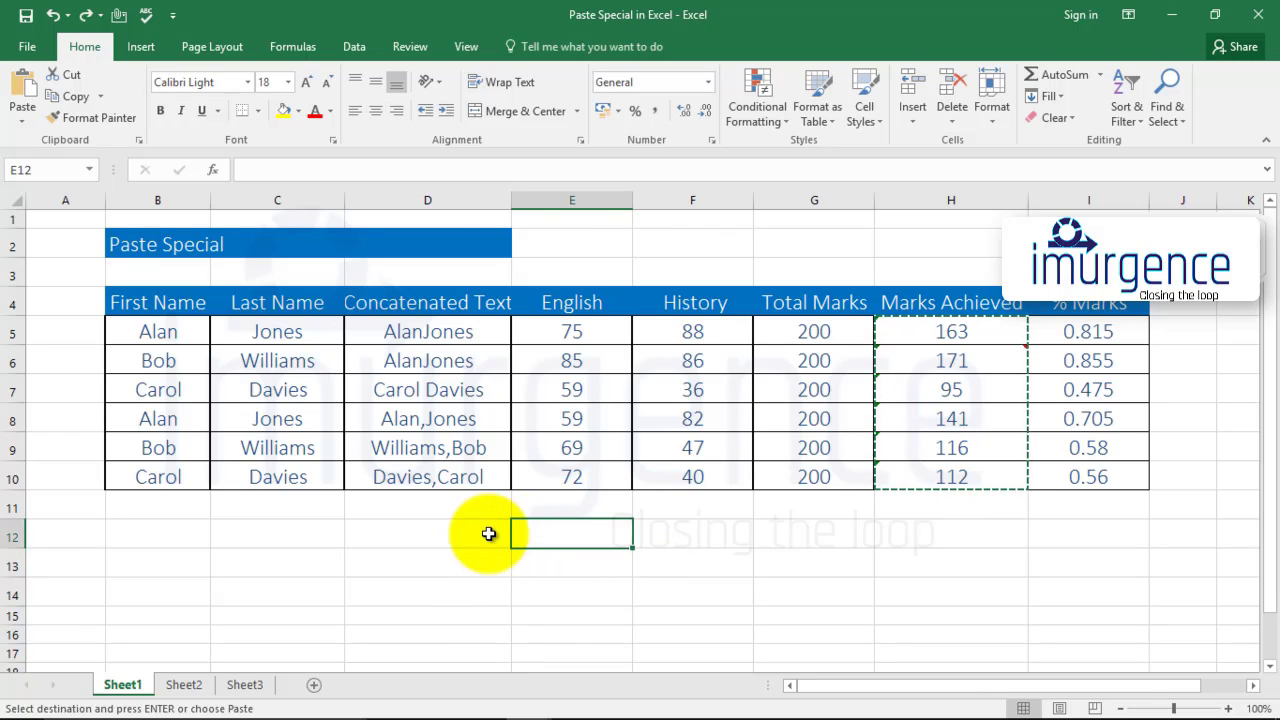
Paste only the formulas of the copied marks at cell D12 and inspect the formula in D12.
click(490, 533)
right_click(488, 533)
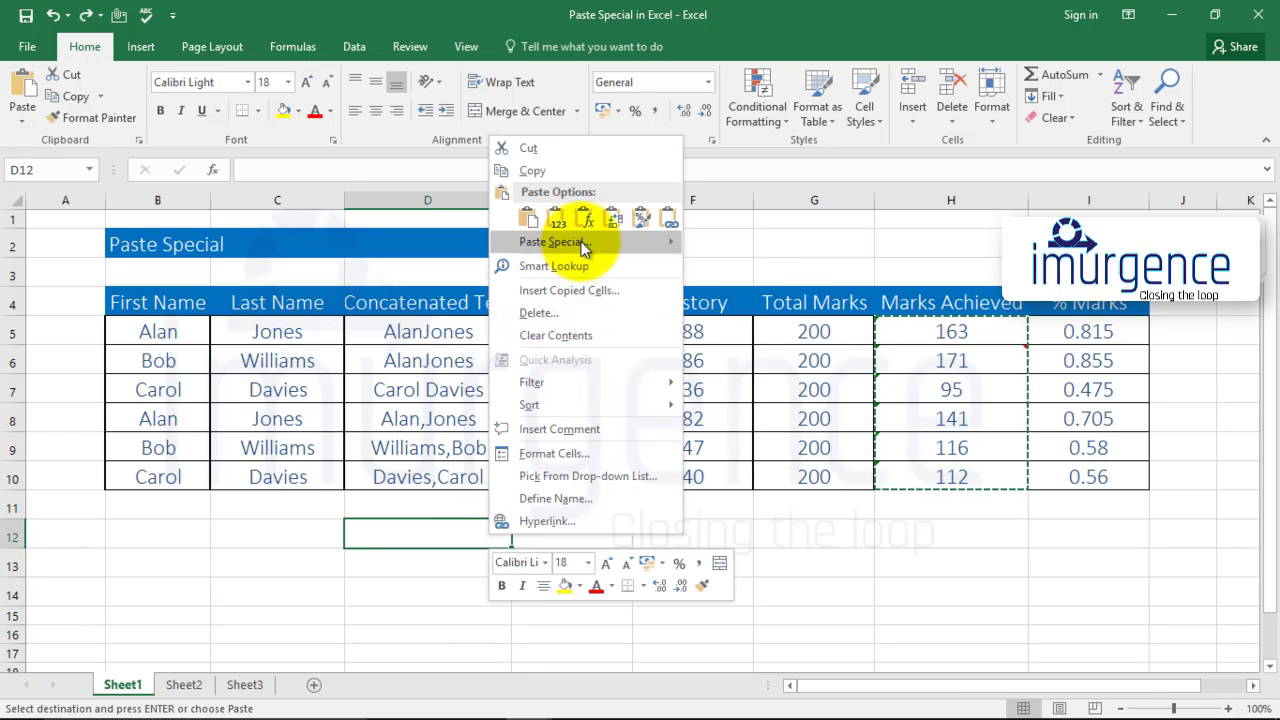
mouse_move(590, 243)
click(727, 268)
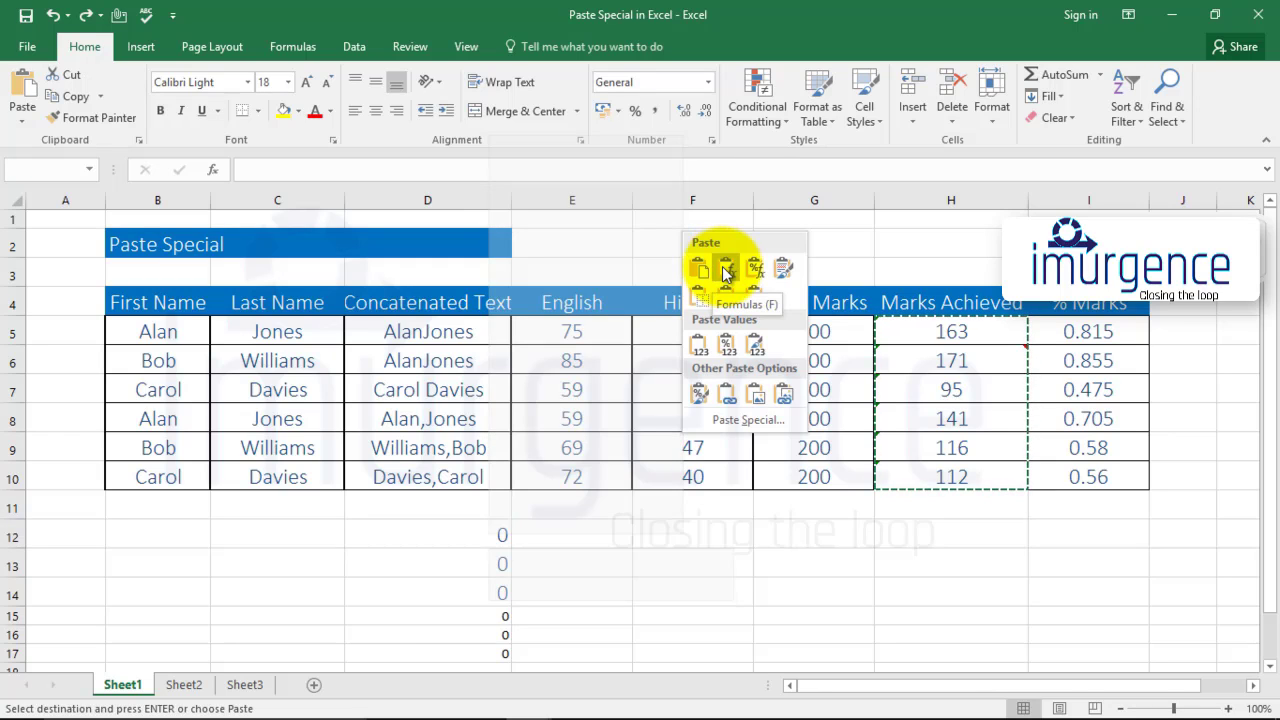
click(727, 268)
click(474, 536)
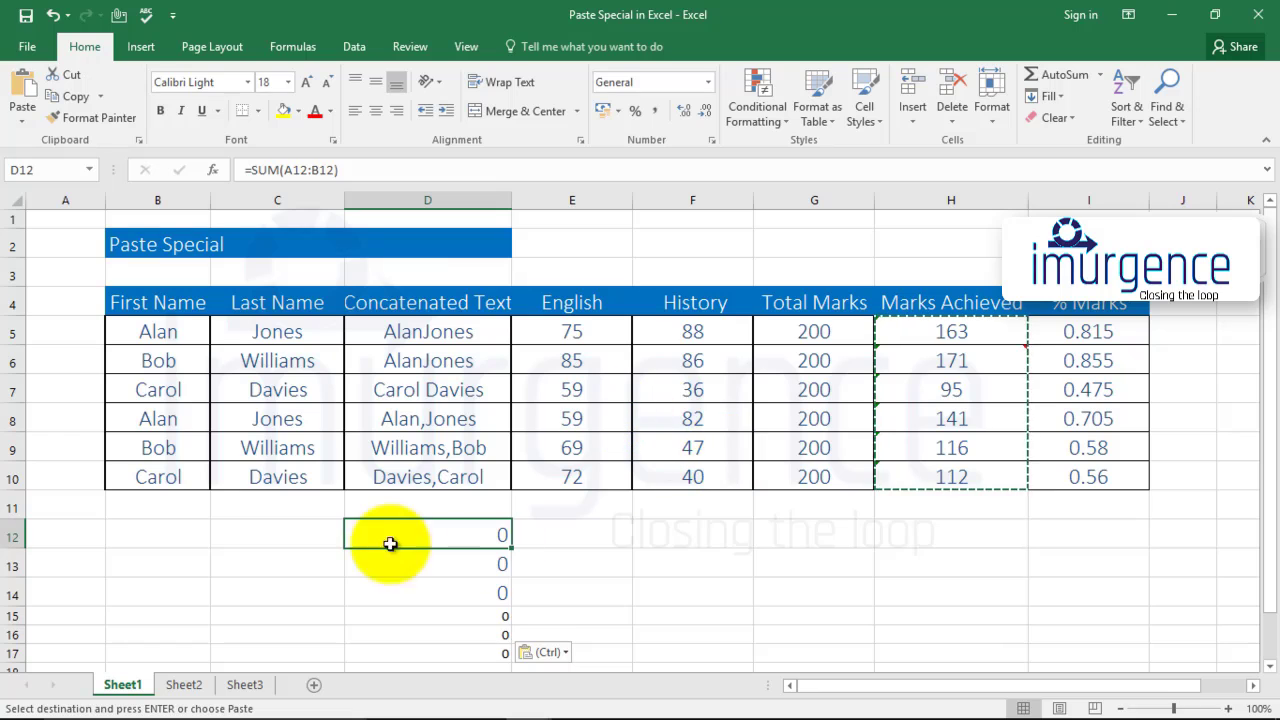
Undo the formulas-only paste in D12:D17.
key(ctrl+z)
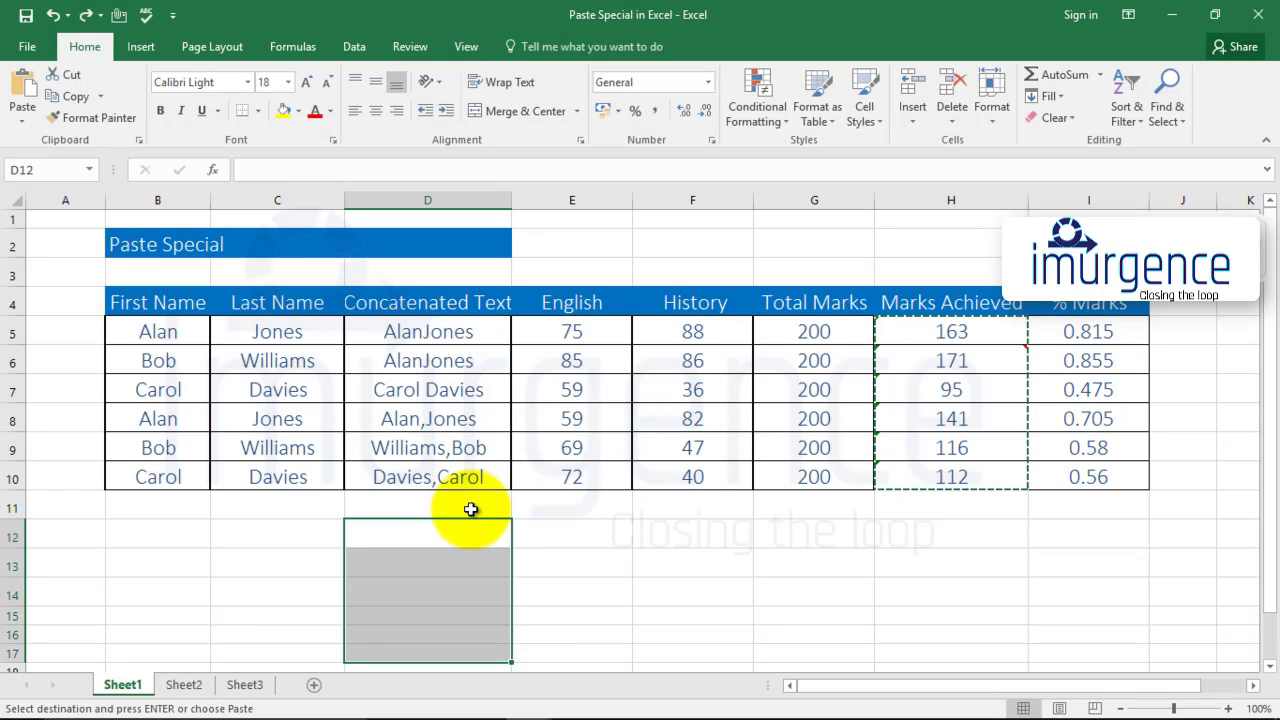
click(515, 541)
right_click(476, 544)
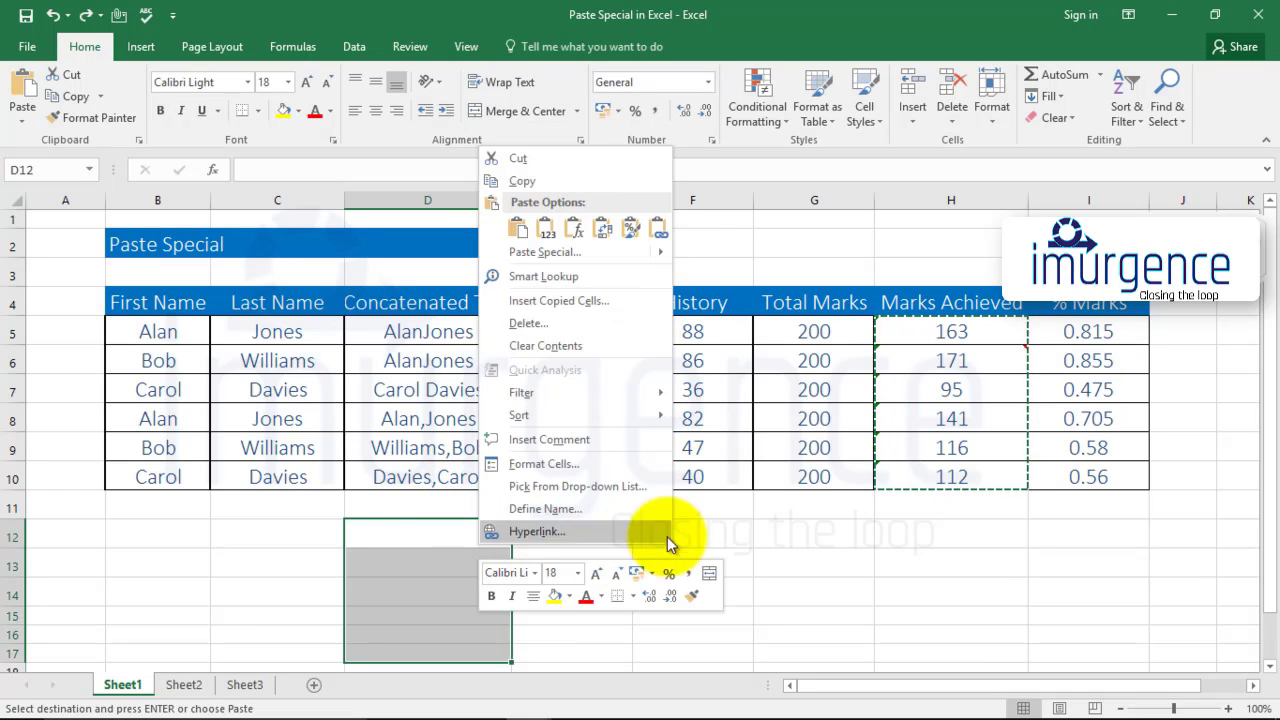
click(713, 530)
Paste the copied marks as a picture at cell D12.
click(466, 531)
right_click(467, 541)
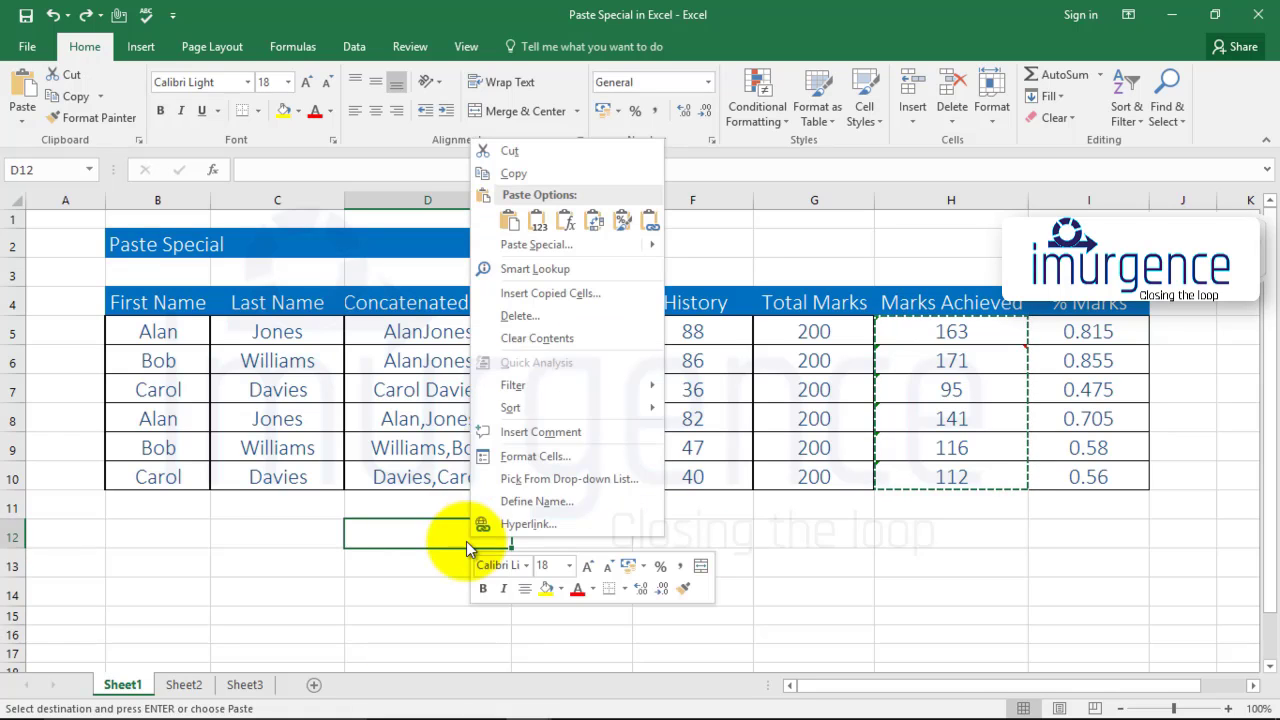
mouse_move(560, 242)
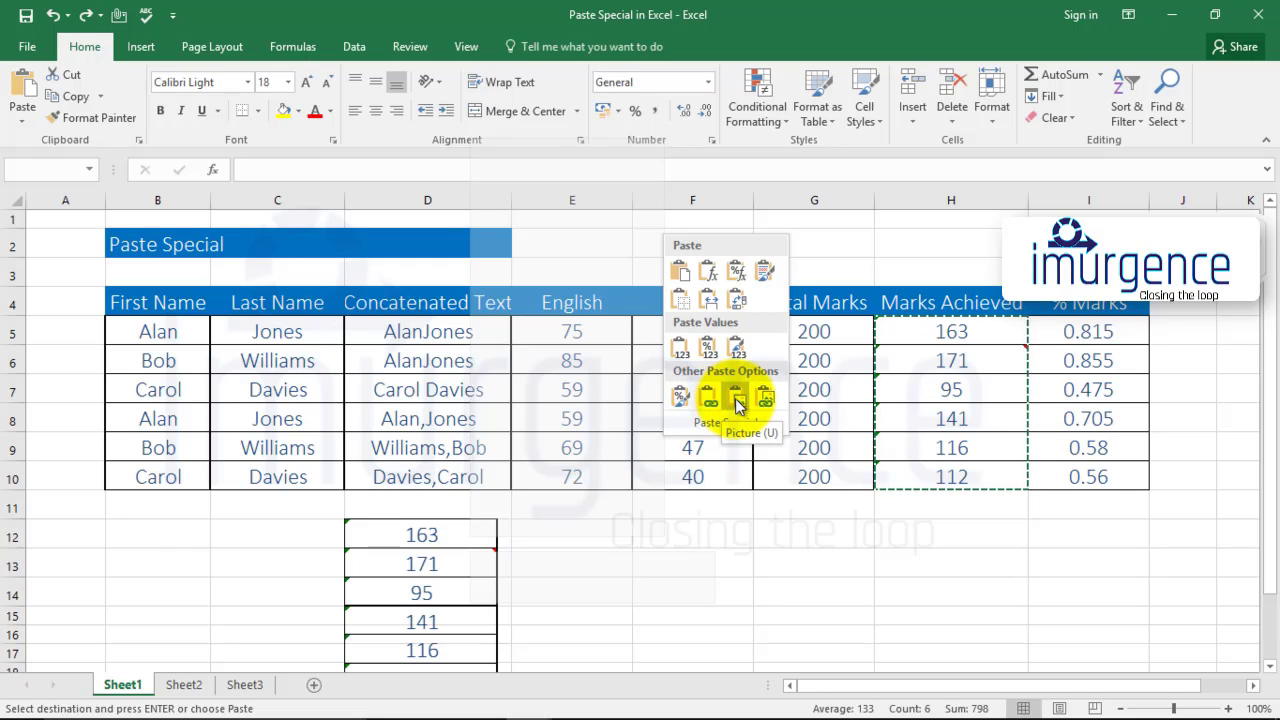
key(Escape)
click(665, 532)
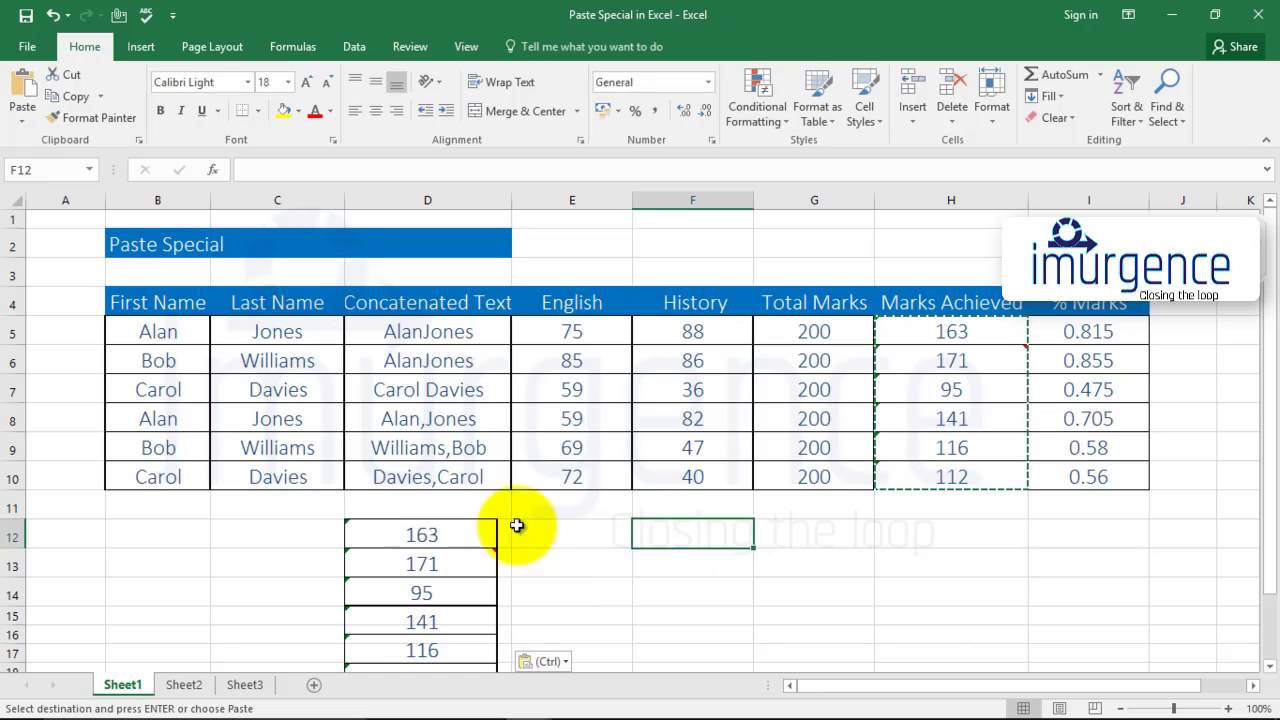
Move the pasted marks picture across columns C to E below the table, and delete it.
drag(446, 535, 345, 548)
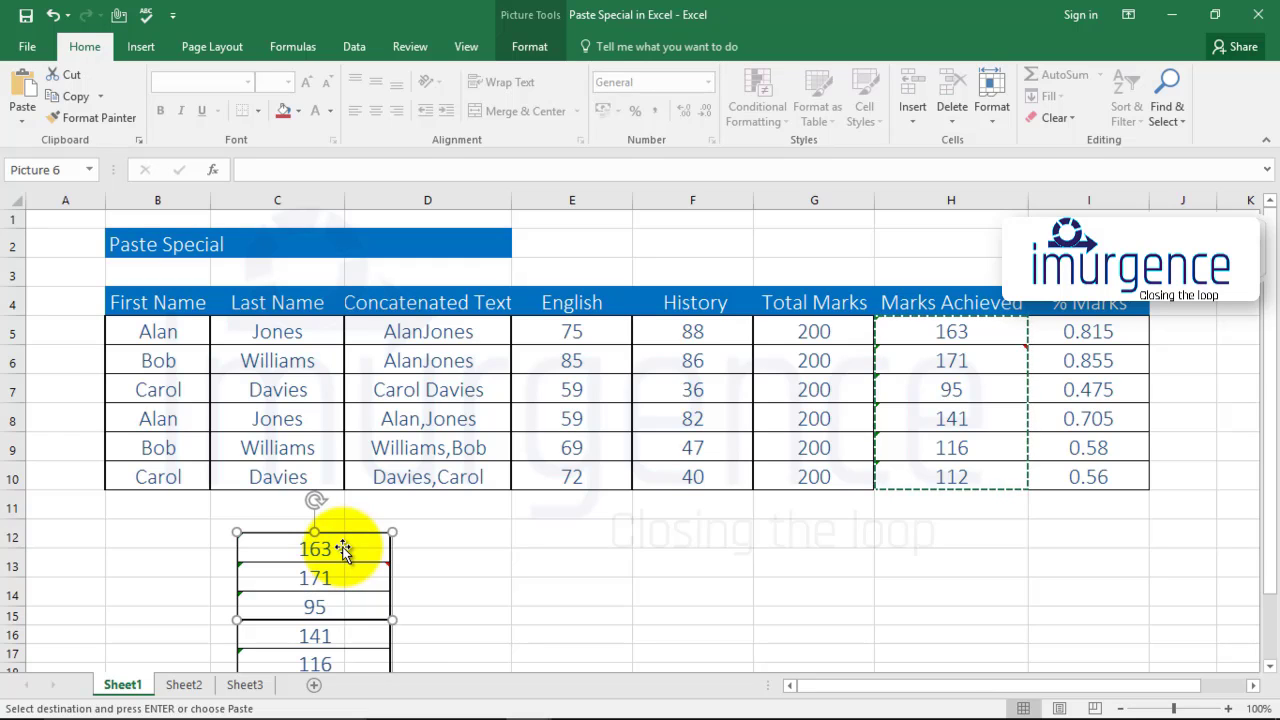
drag(364, 549, 547, 534)
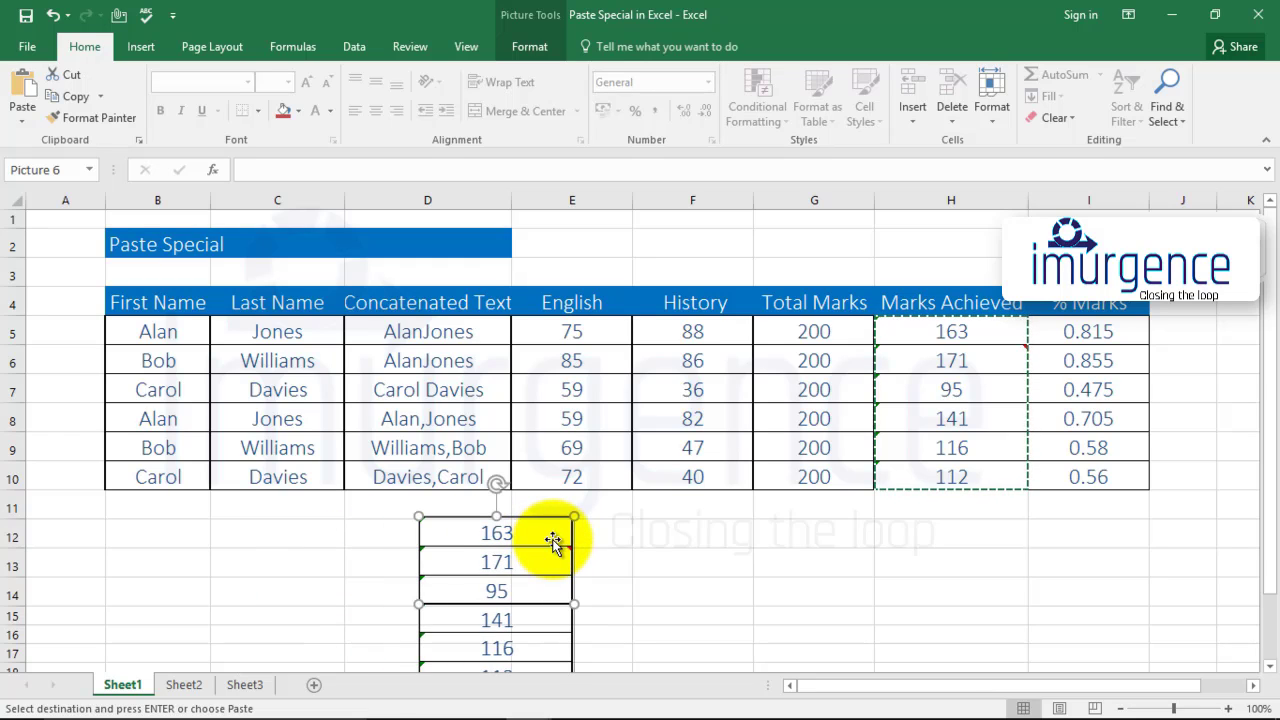
key(Delete)
Paste the copied marks at cell D12 through the Paste Special dialog with Paste set to All and Operation set to None.
click(500, 529)
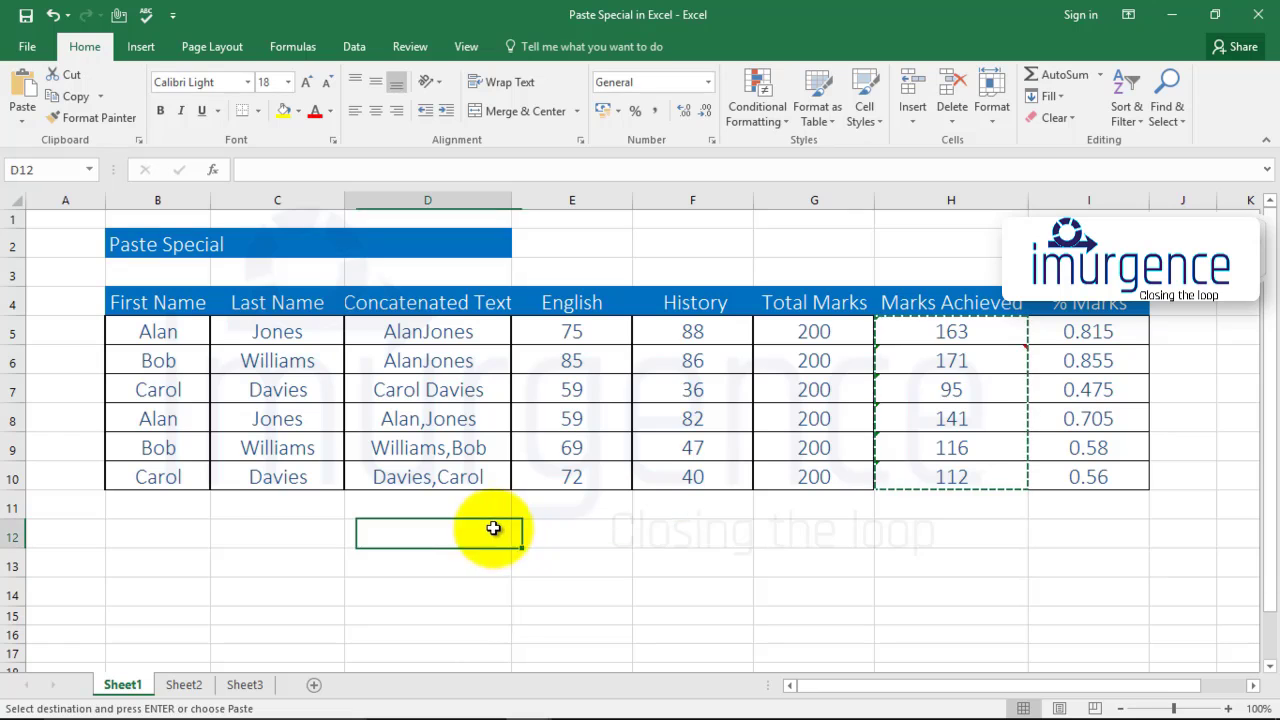
right_click(459, 532)
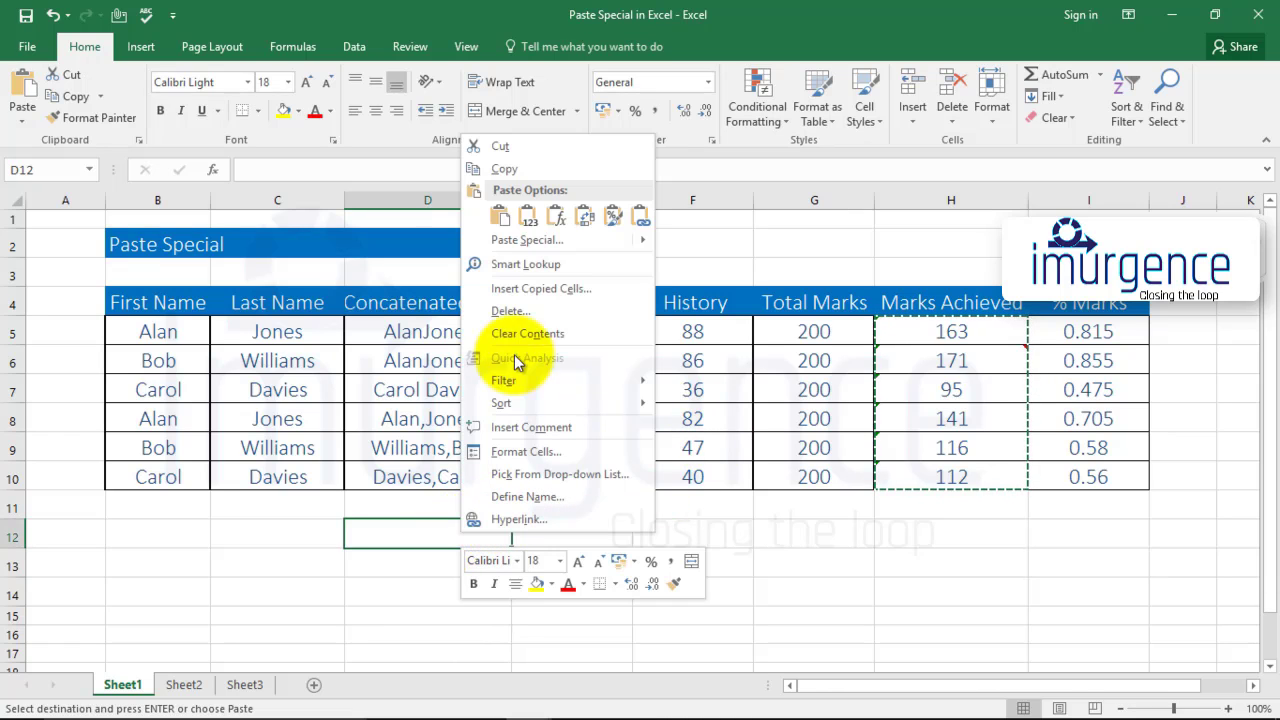
mouse_move(577, 242)
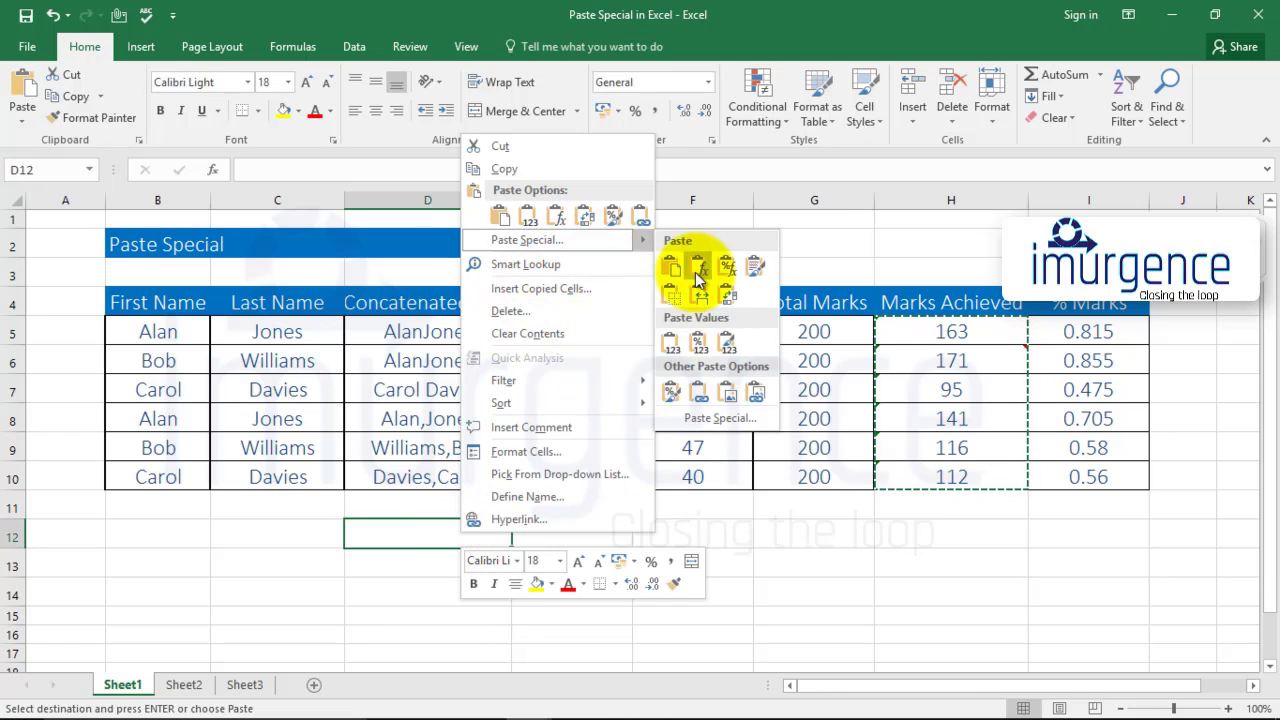
click(720, 418)
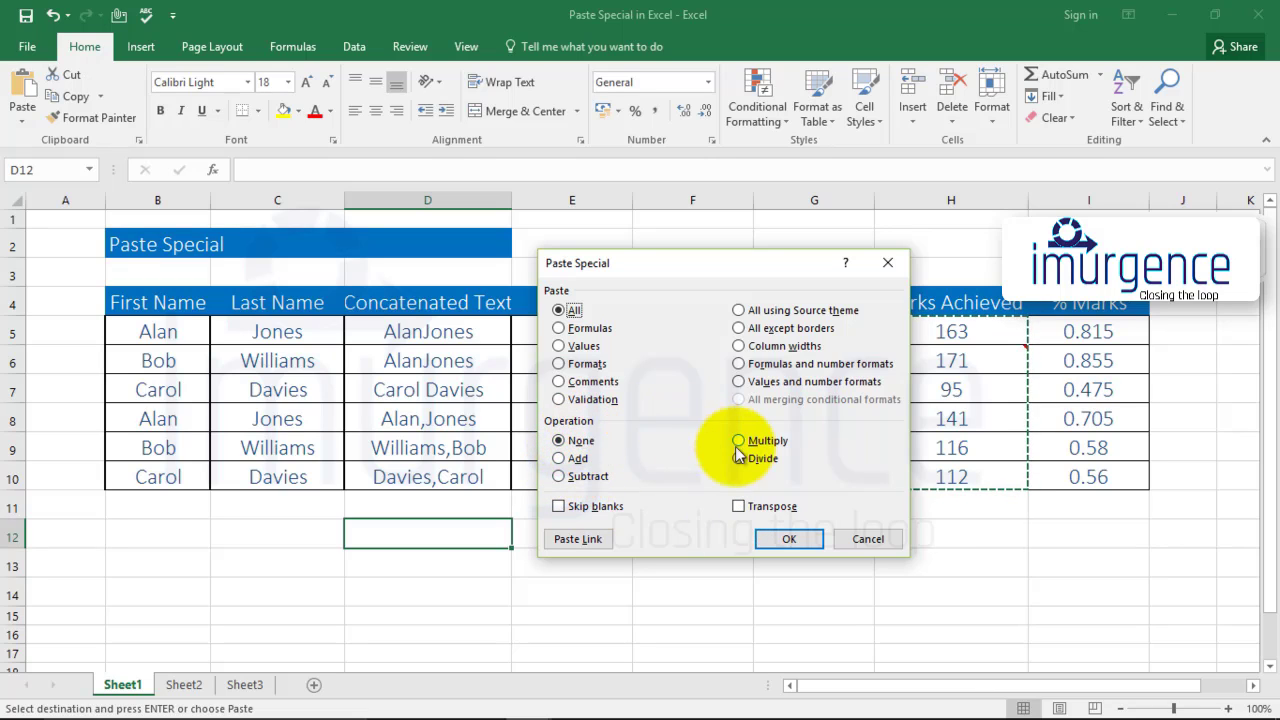
click(789, 539)
click(746, 556)
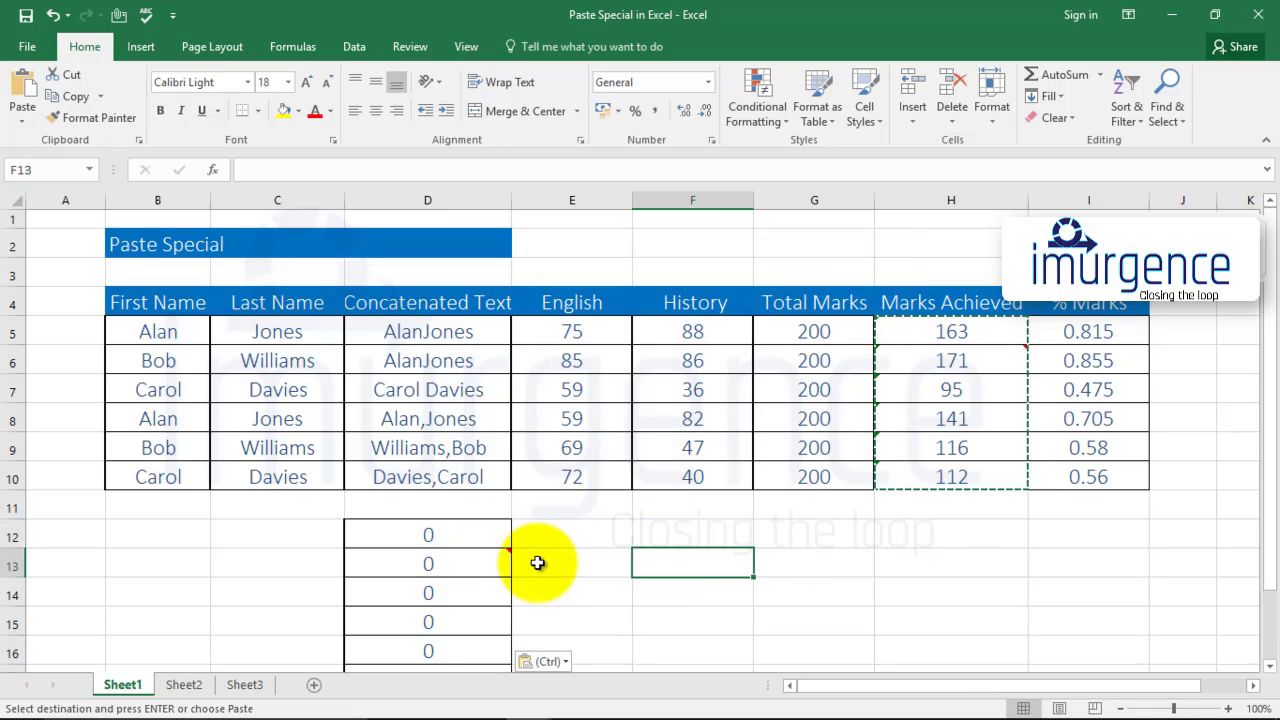